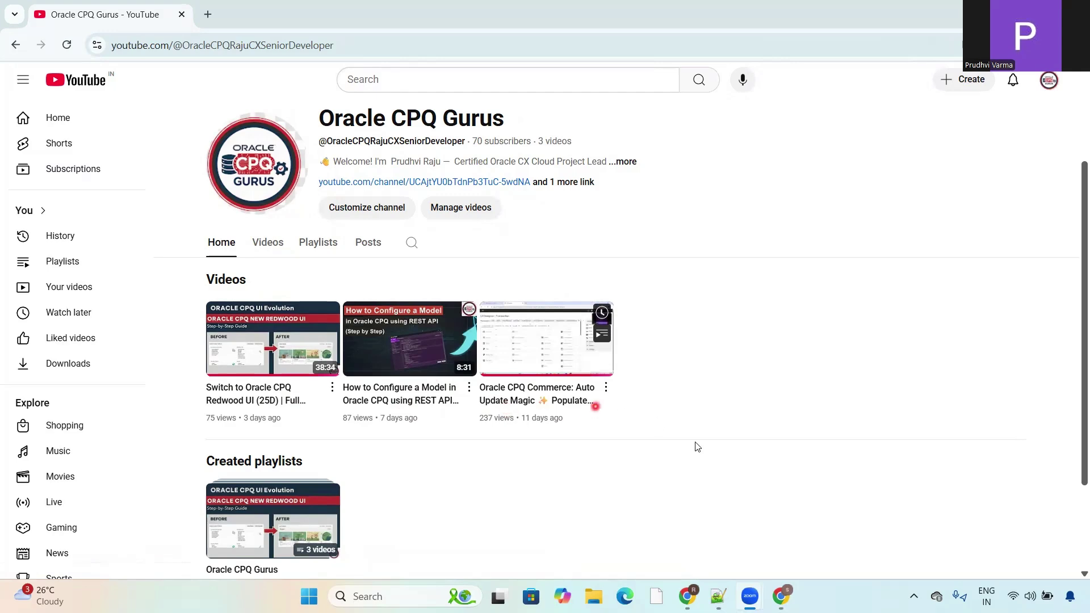
Review the topic notes in Notepad++ and the posts of the Oracle CPQ Gurus LinkedIn group in Chrome
click(718, 596)
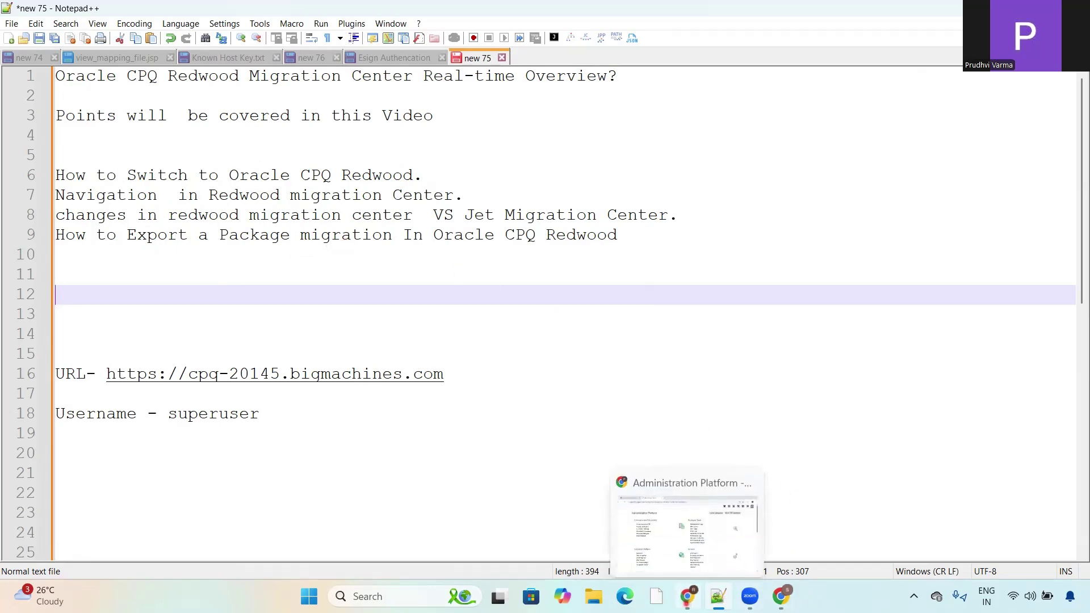
click(688, 596)
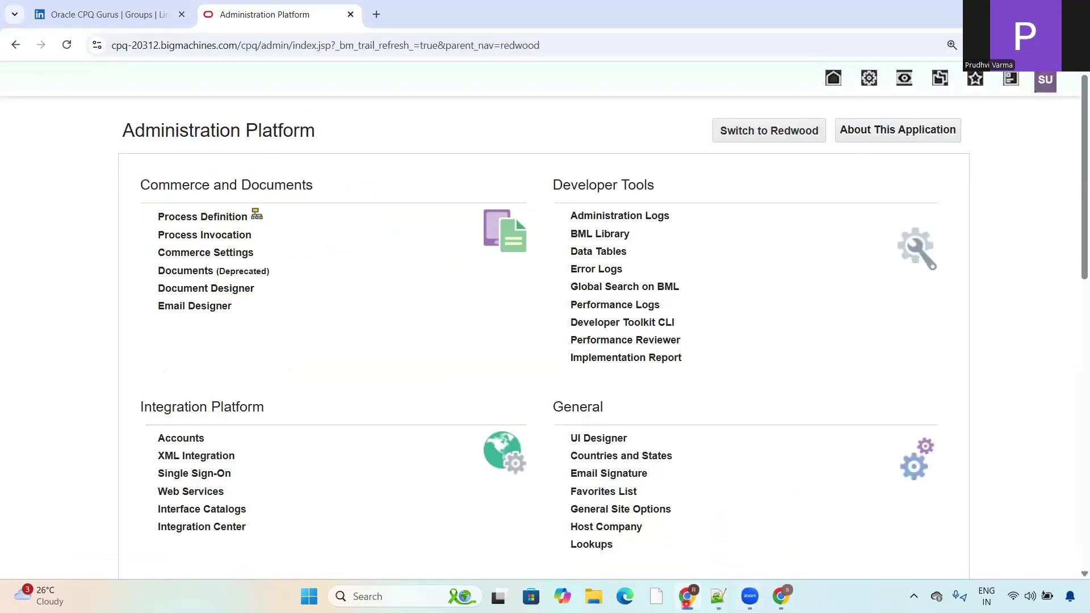
click(99, 12)
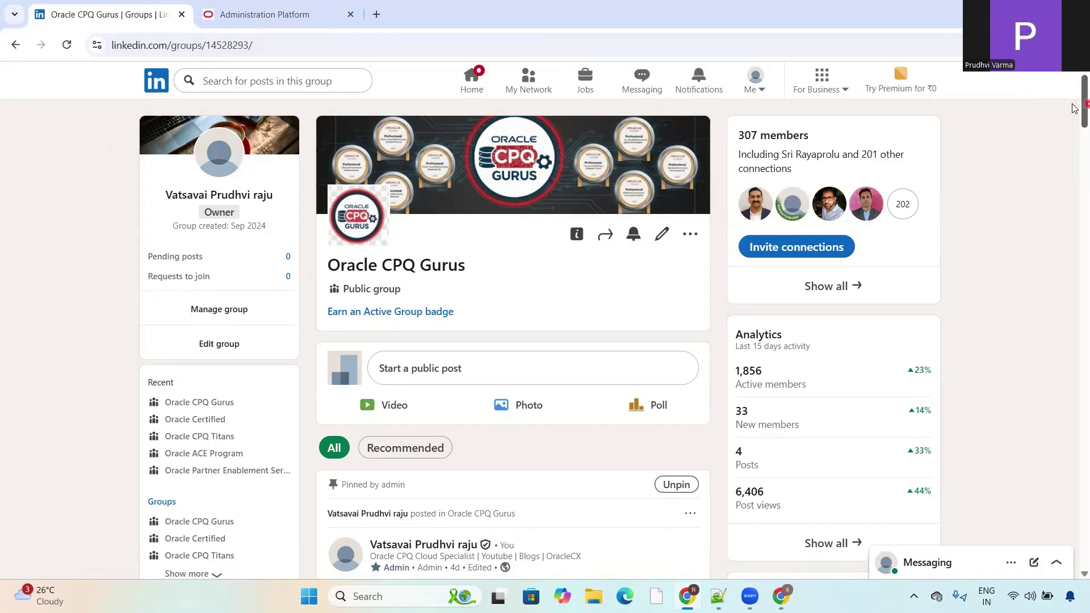
drag(1075, 108, 1075, 234)
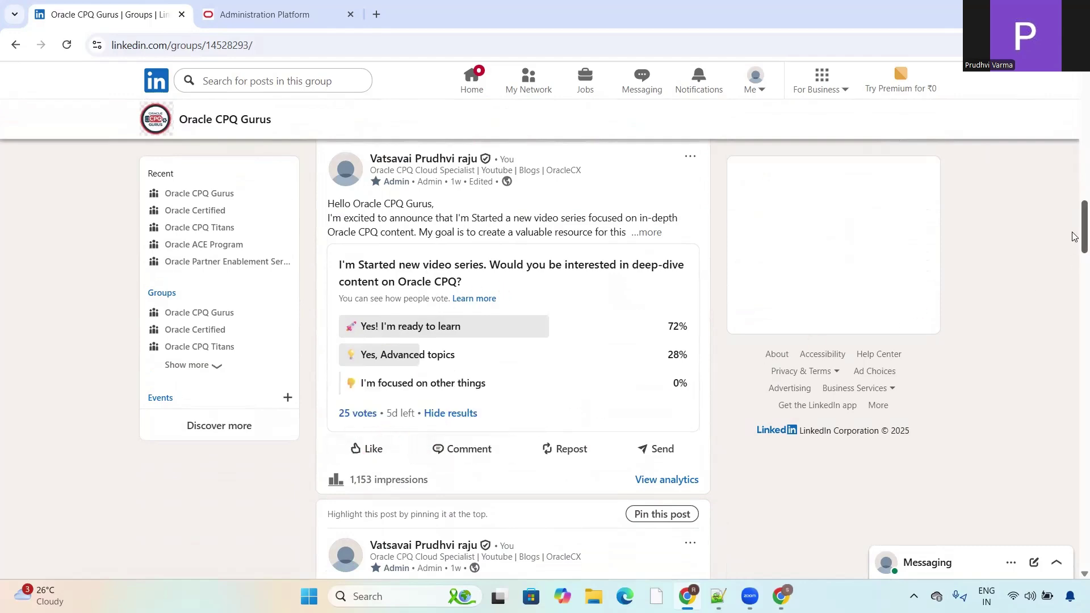
mouse_move(1075, 232)
mouse_down()
mouse_move(1075, 215)
mouse_move(1075, 231)
mouse_up()
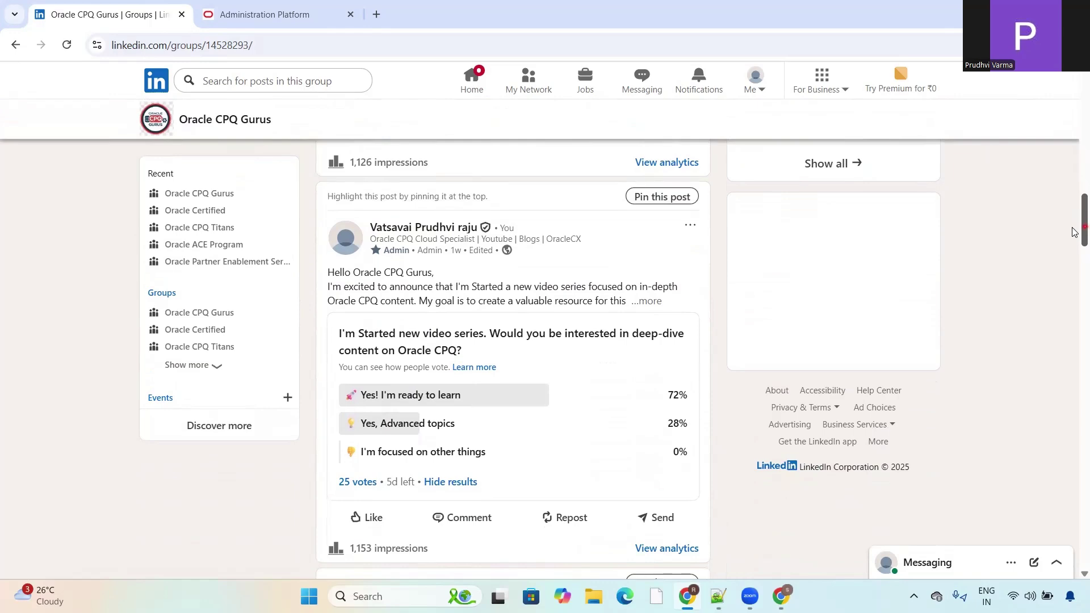
drag(1075, 232, 1075, 123)
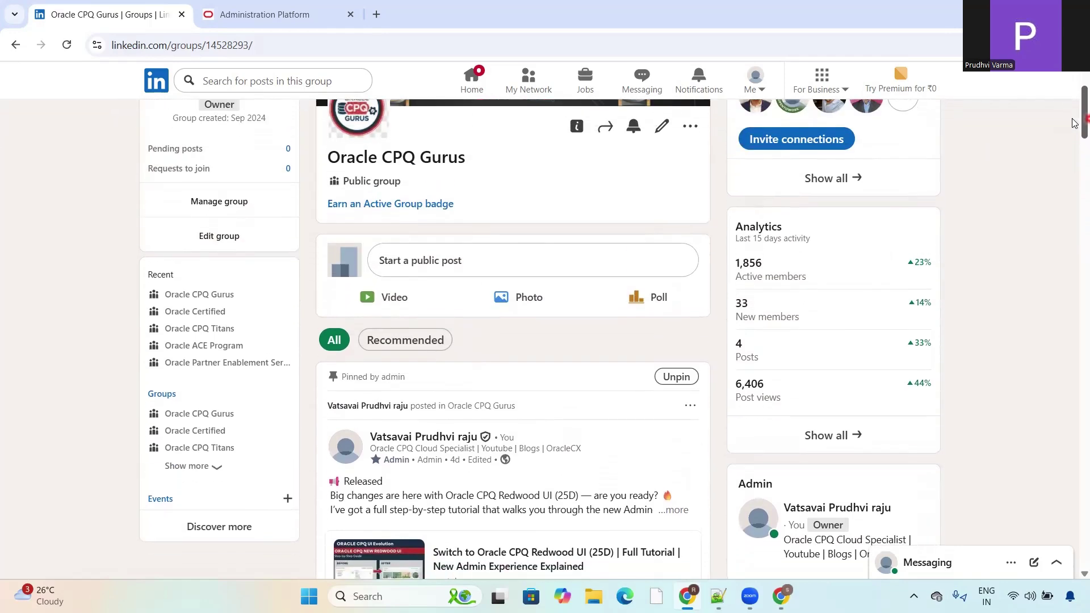
Switch the Administration Platform to Redwood and open the Migration Center under Developer Tools & Utilities
click(250, 26)
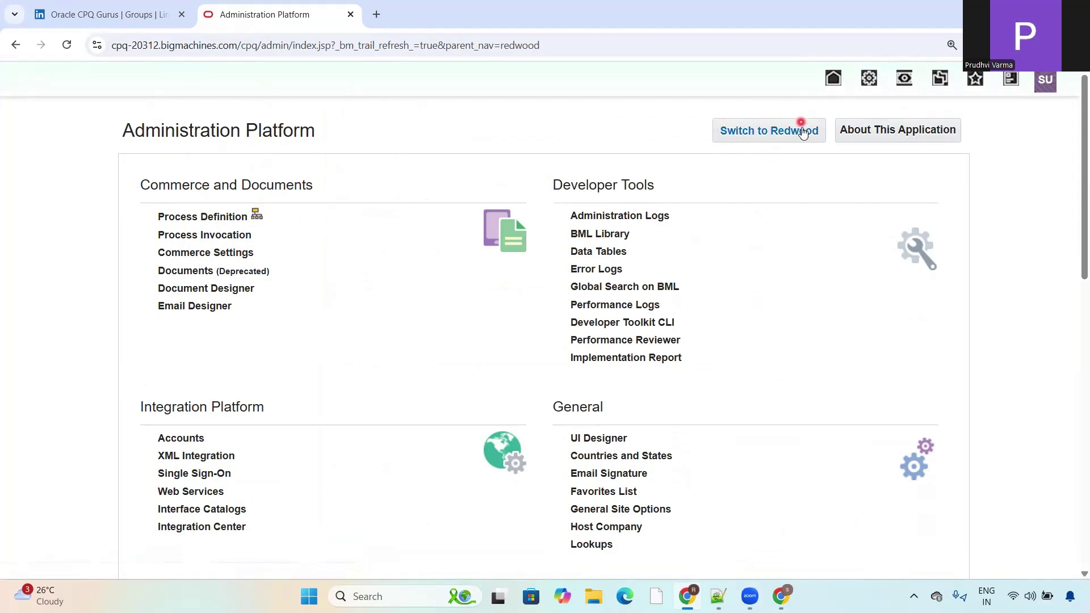
click(761, 139)
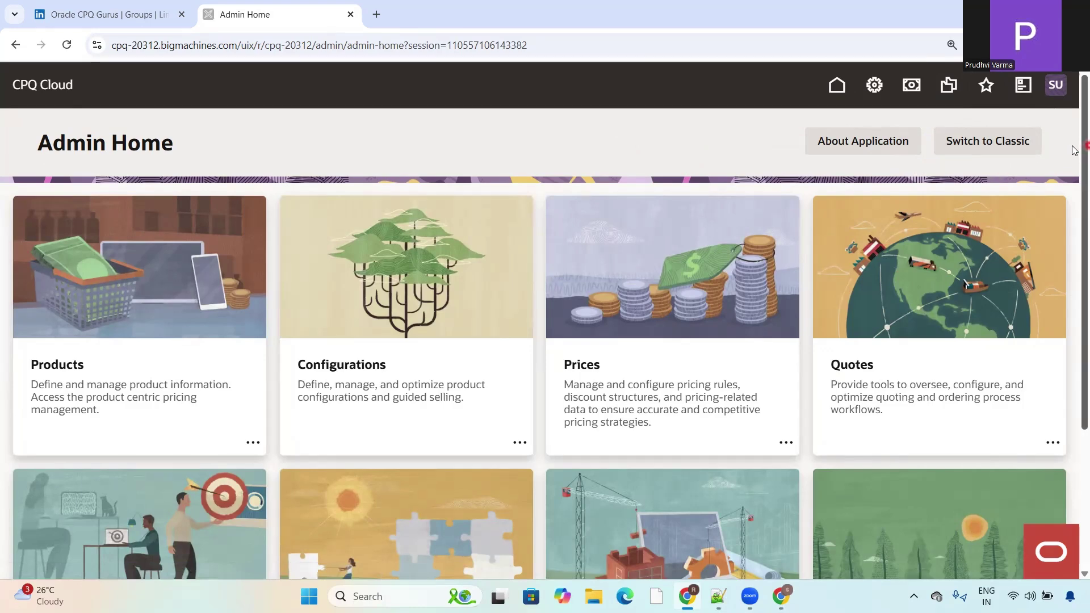
scroll(1075, 269, down, 3)
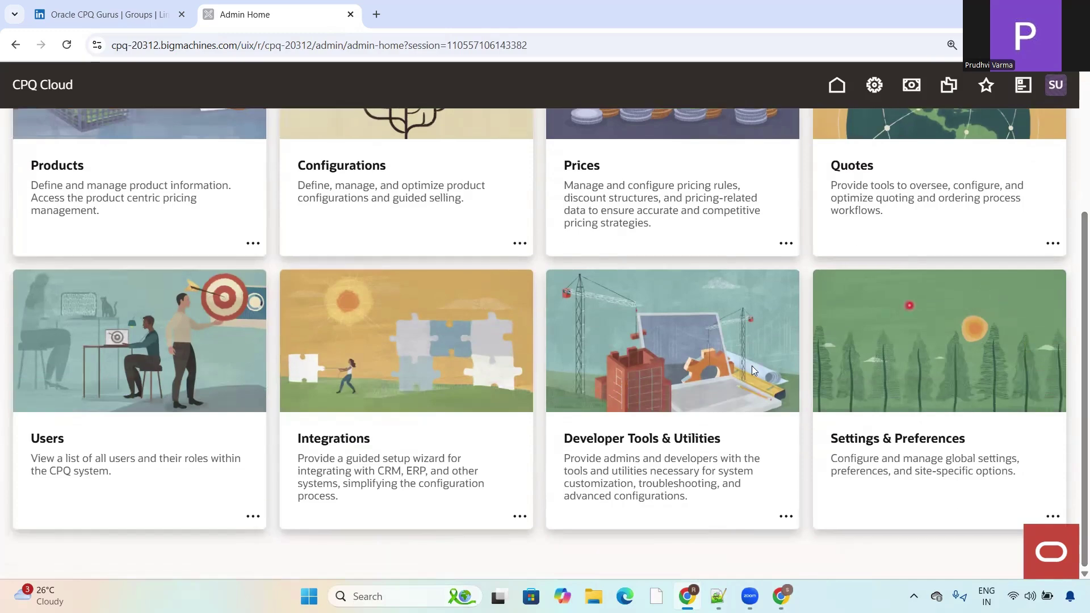
click(787, 517)
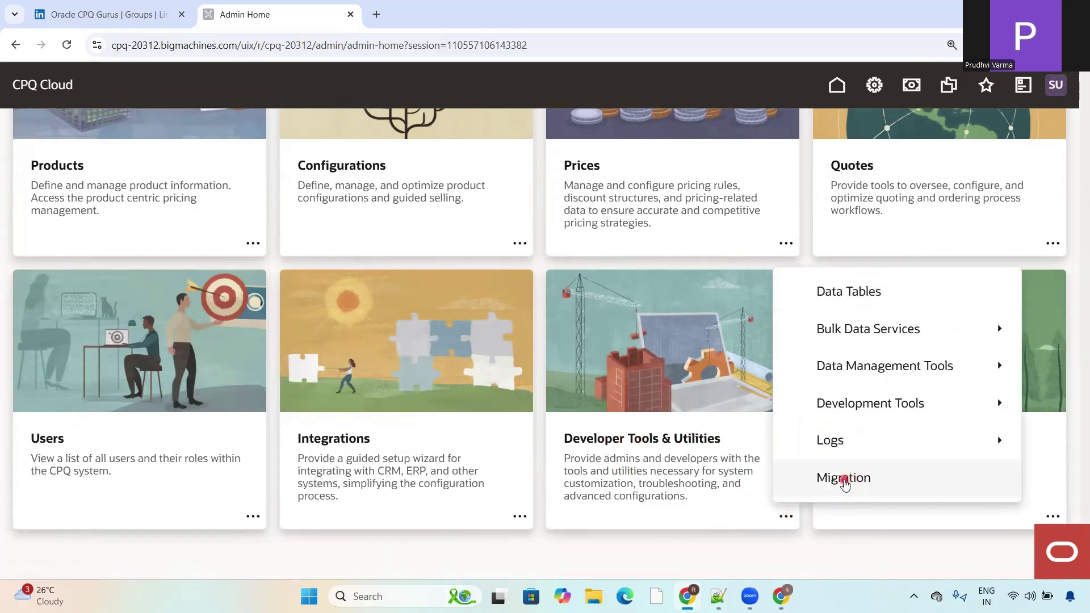
click(841, 482)
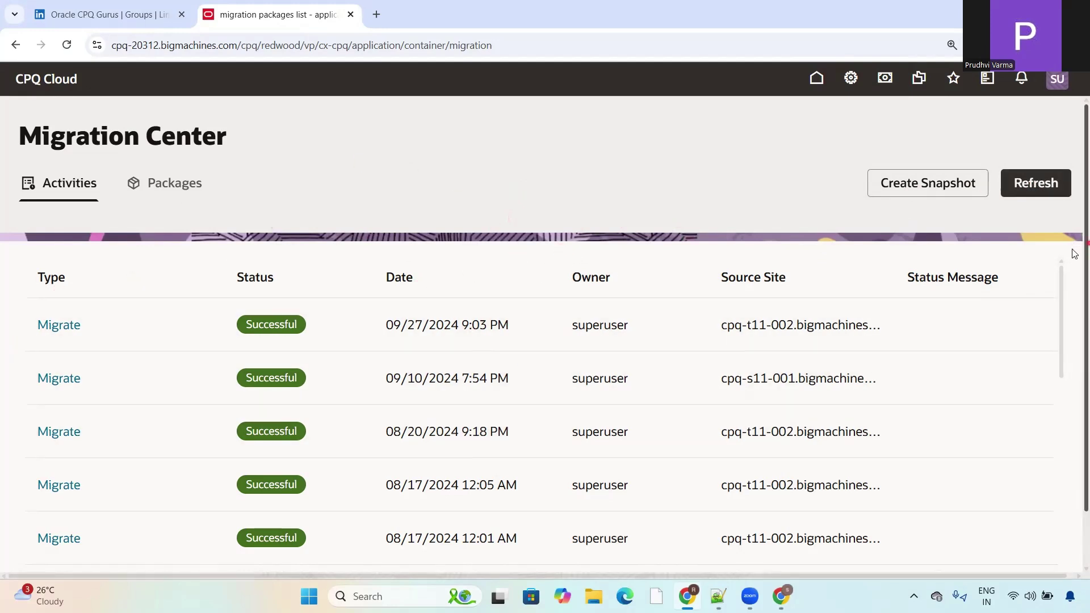
scroll(1074, 275, down, 1)
scroll(1073, 275, up, 1)
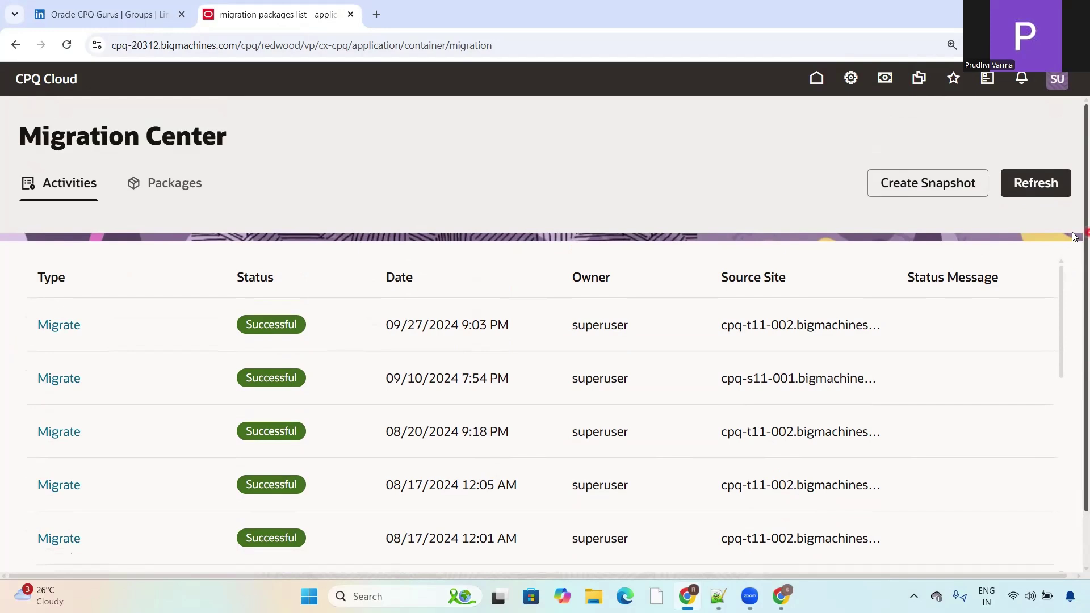
Search the Migration Center packages for "jet" and clear the search filter
click(175, 190)
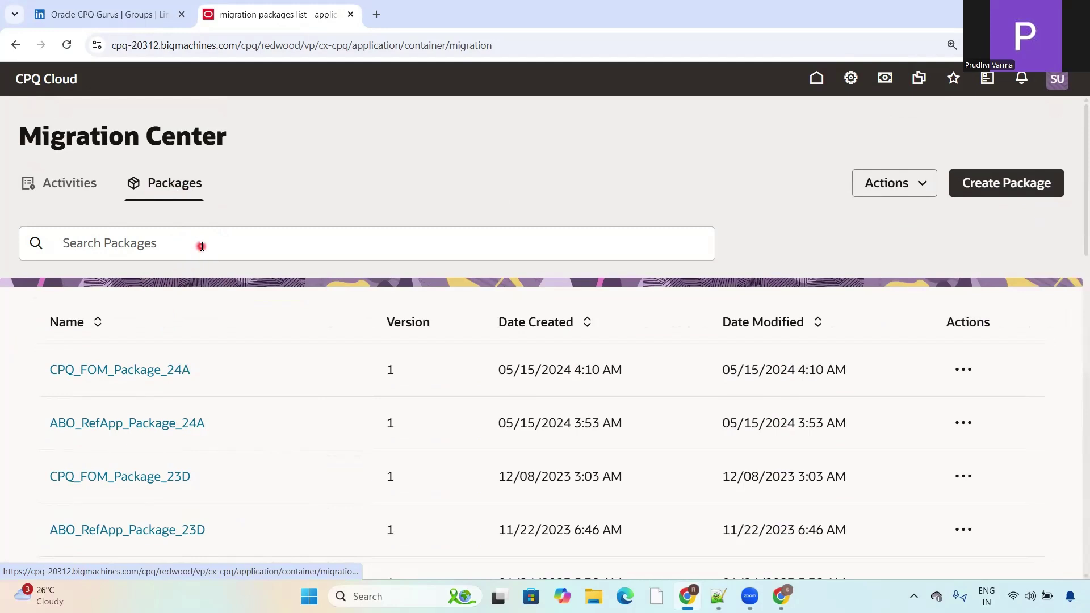
click(202, 246)
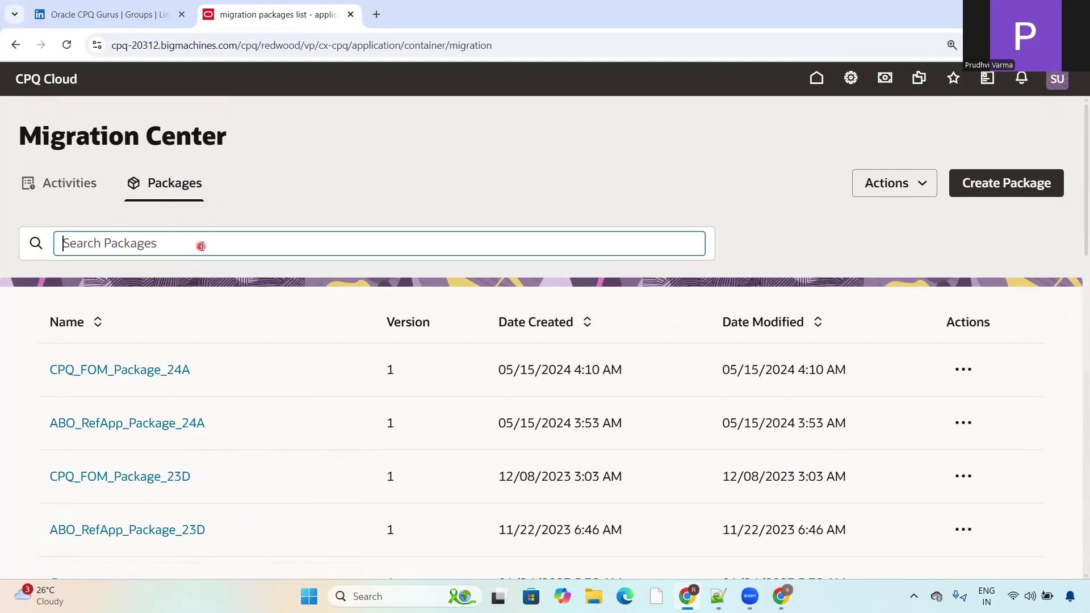
text(jet)
key(Return)
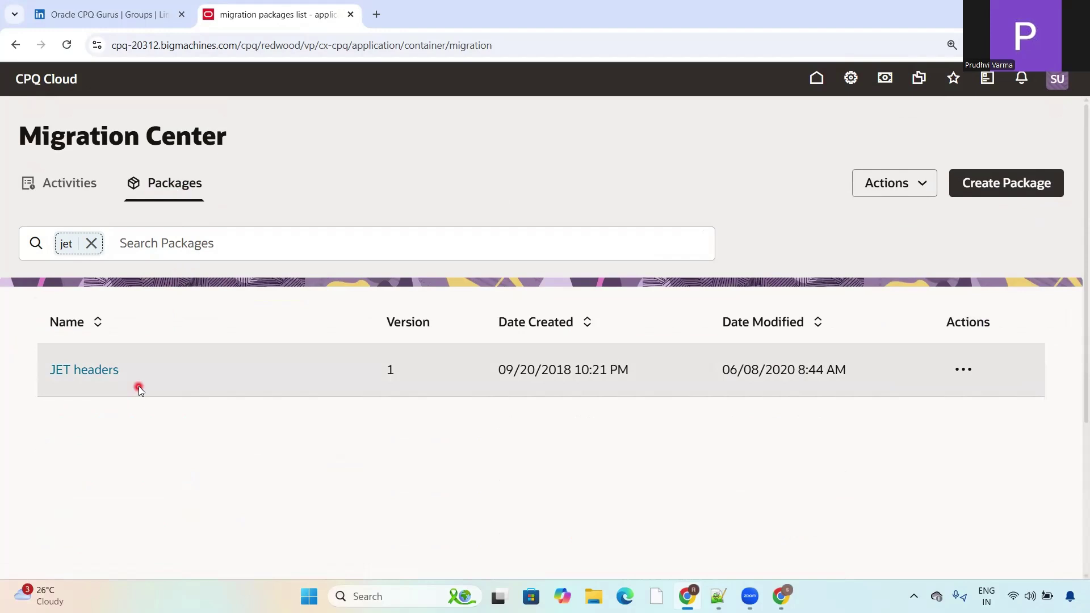
click(93, 244)
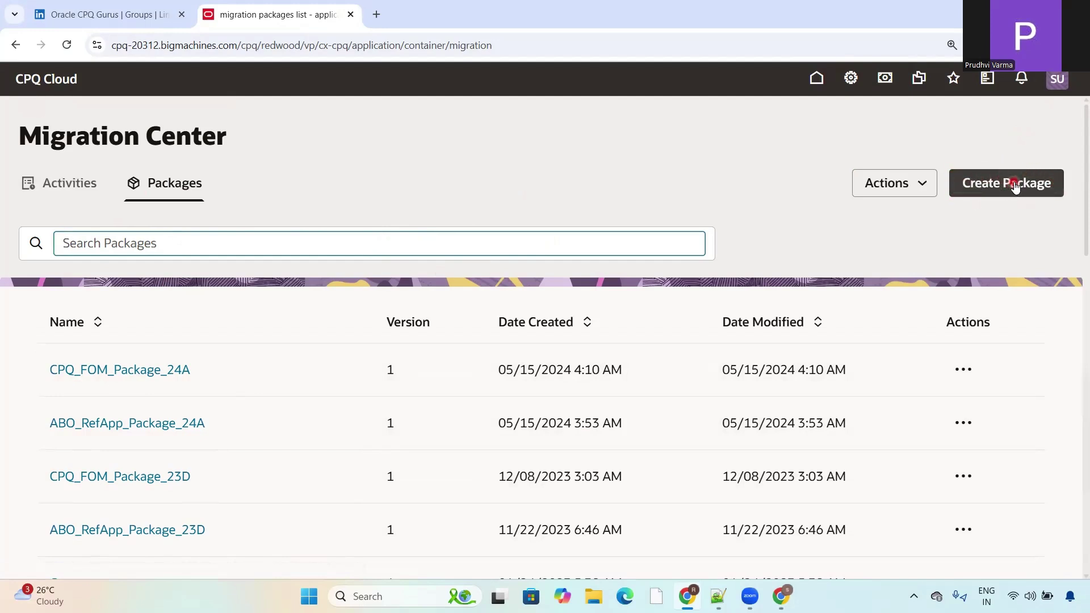
click(922, 183)
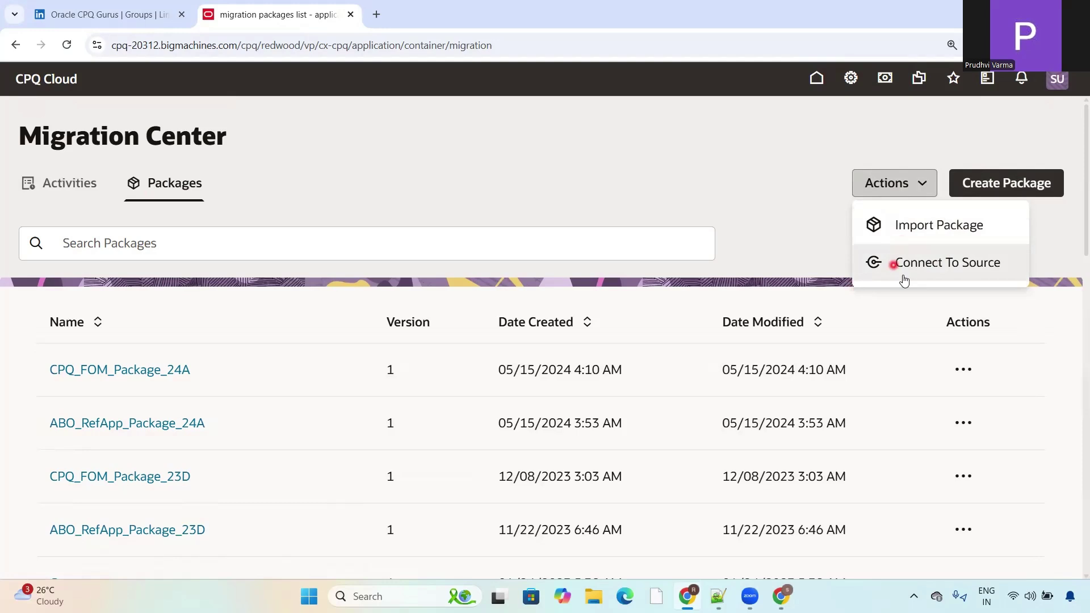
click(816, 211)
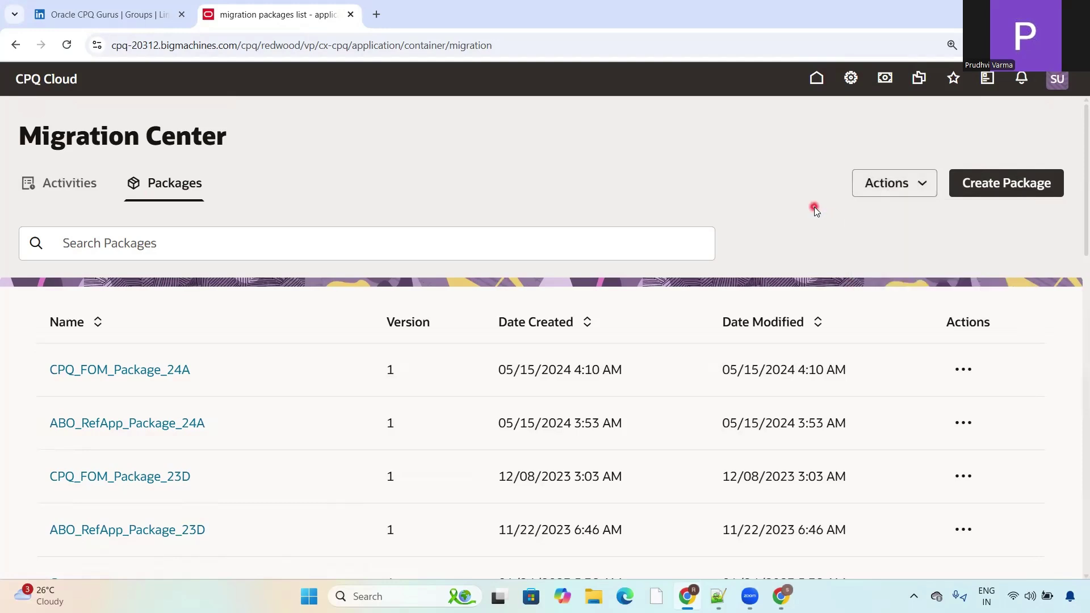
Create a migration package named "Oracle CPQ Gurus" without a description or release date and continue to its contents
click(984, 187)
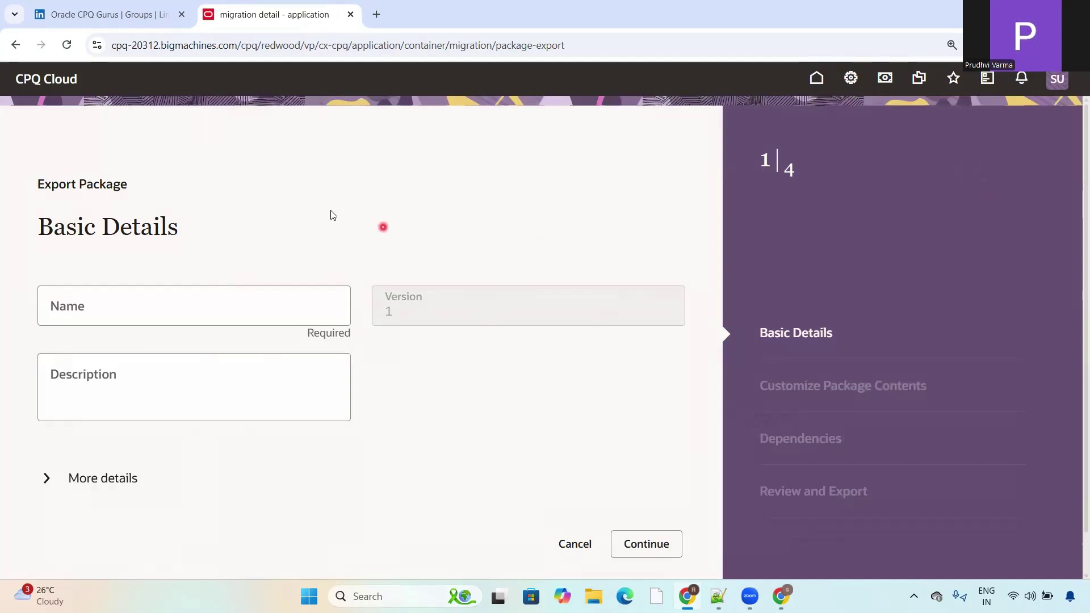
click(141, 303)
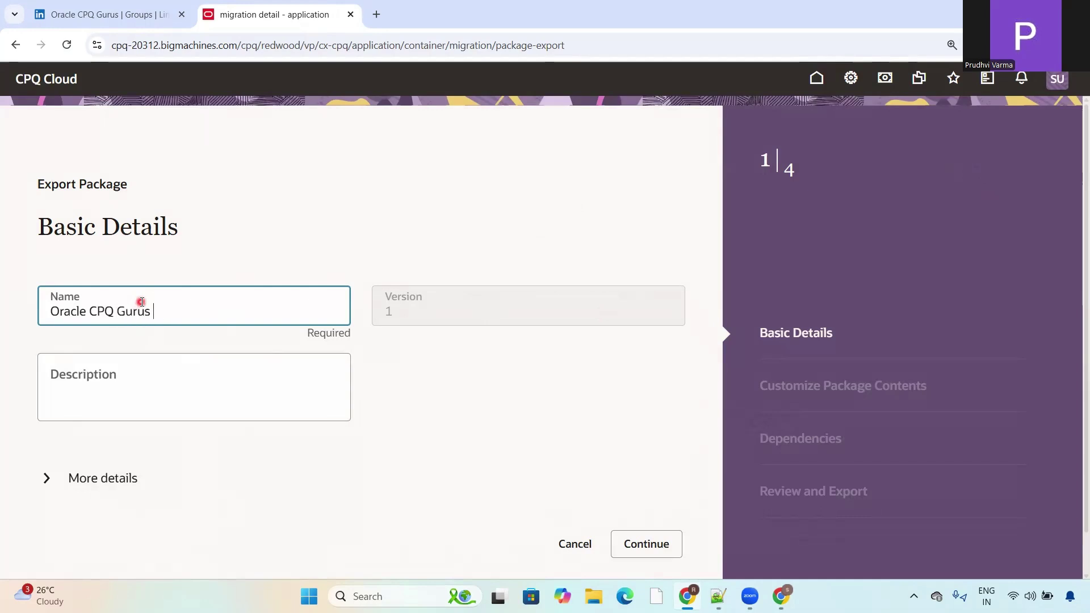
click(192, 378)
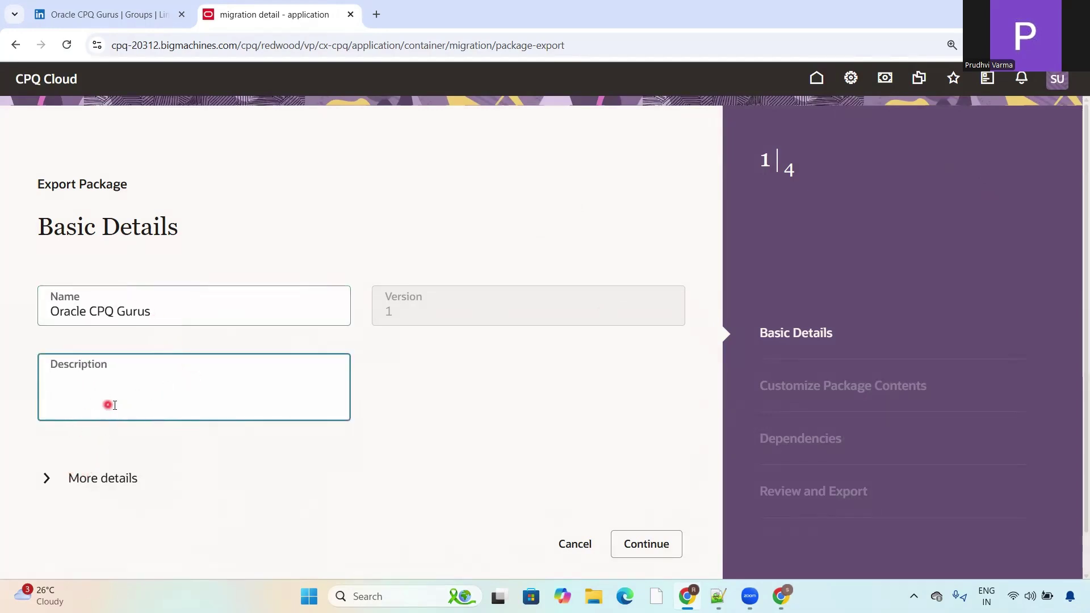
click(71, 479)
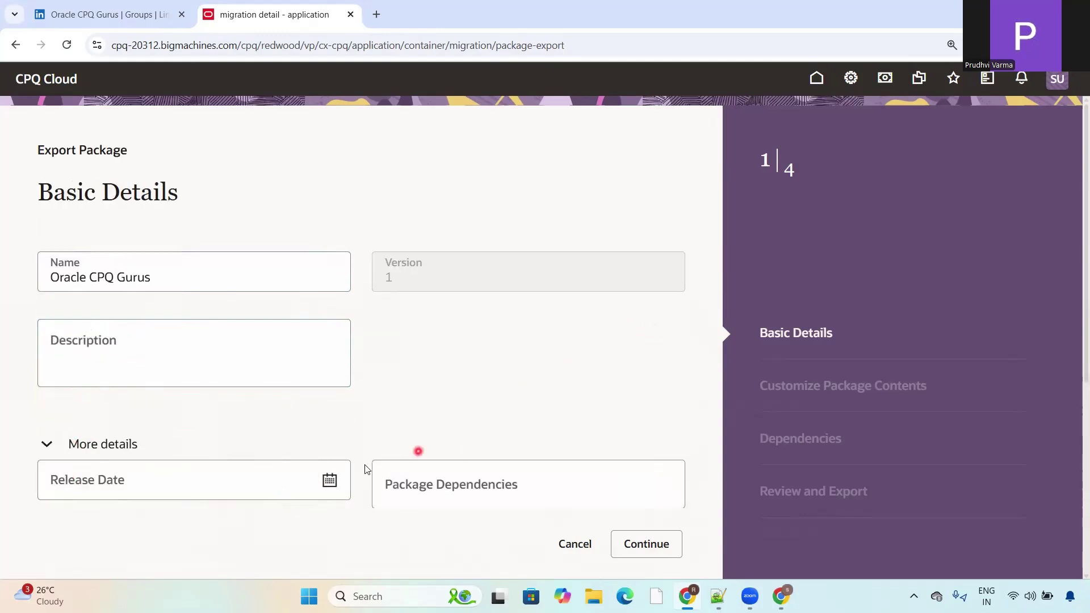
click(331, 483)
click(634, 543)
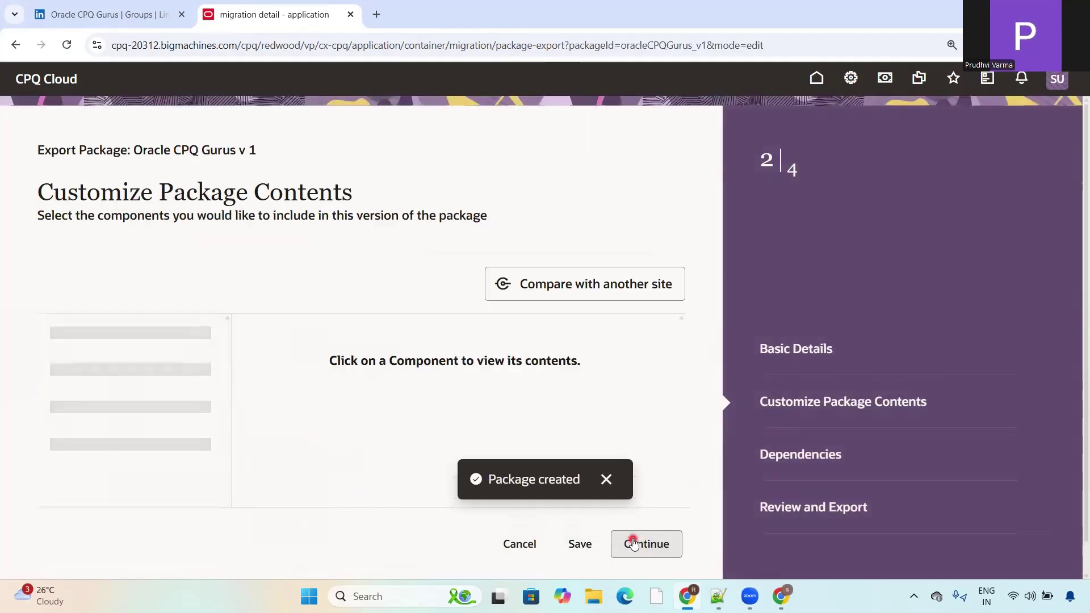
Include the ABO Tables folder of the Data Table category in the package and save the package contents
scroll(1074, 307, down, 1)
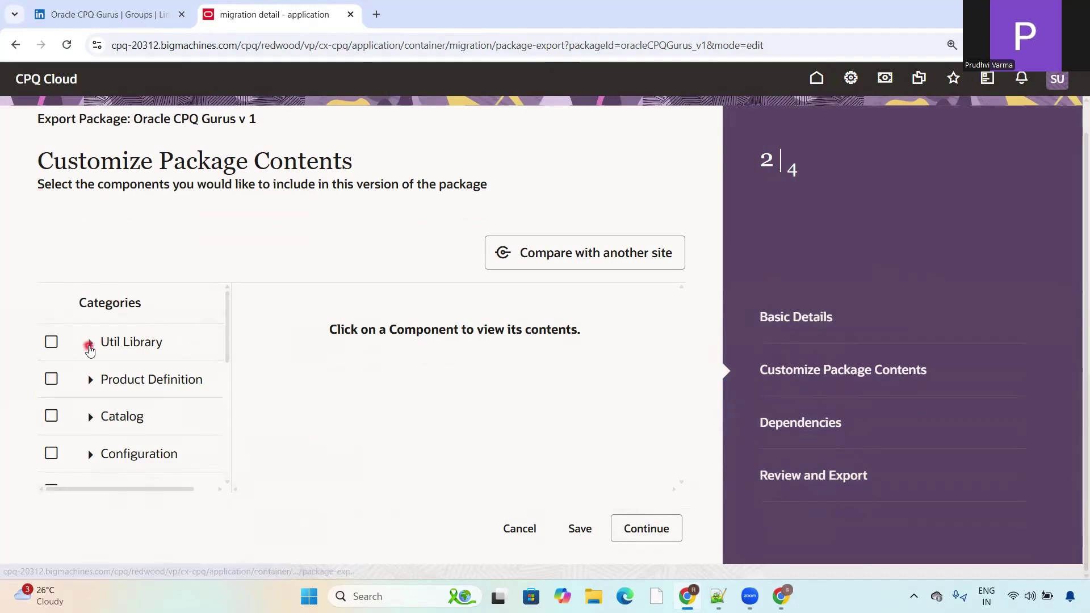
click(90, 343)
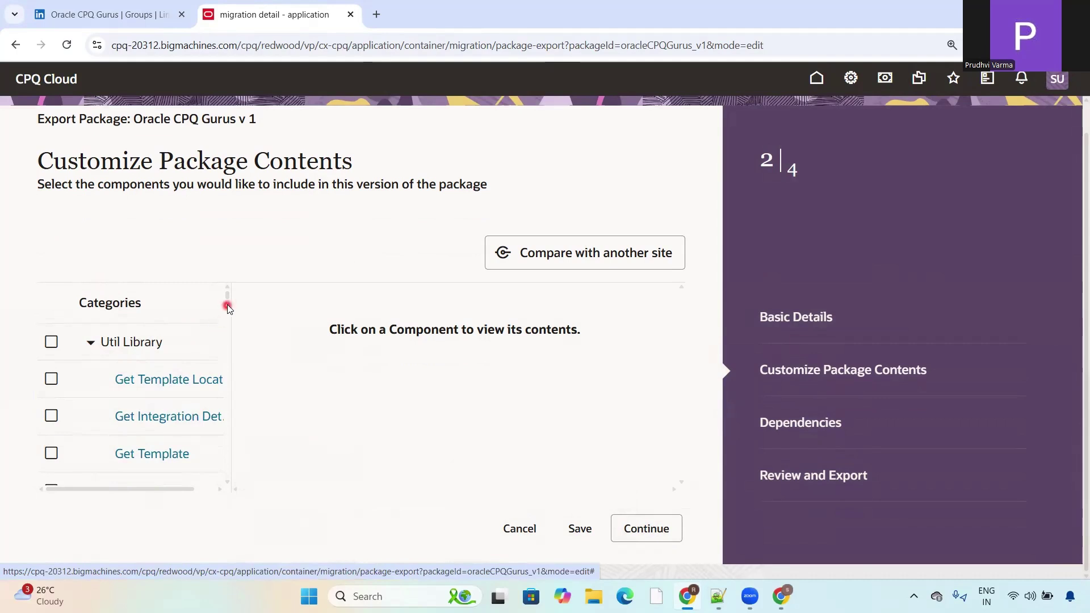
drag(228, 297, 224, 484)
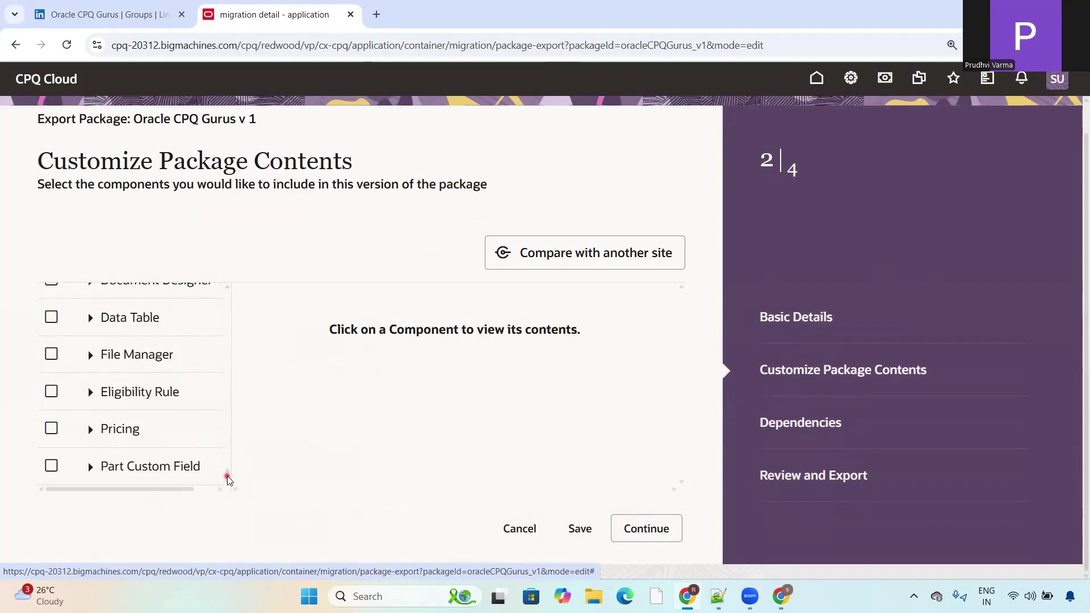
drag(228, 477, 226, 475)
click(91, 322)
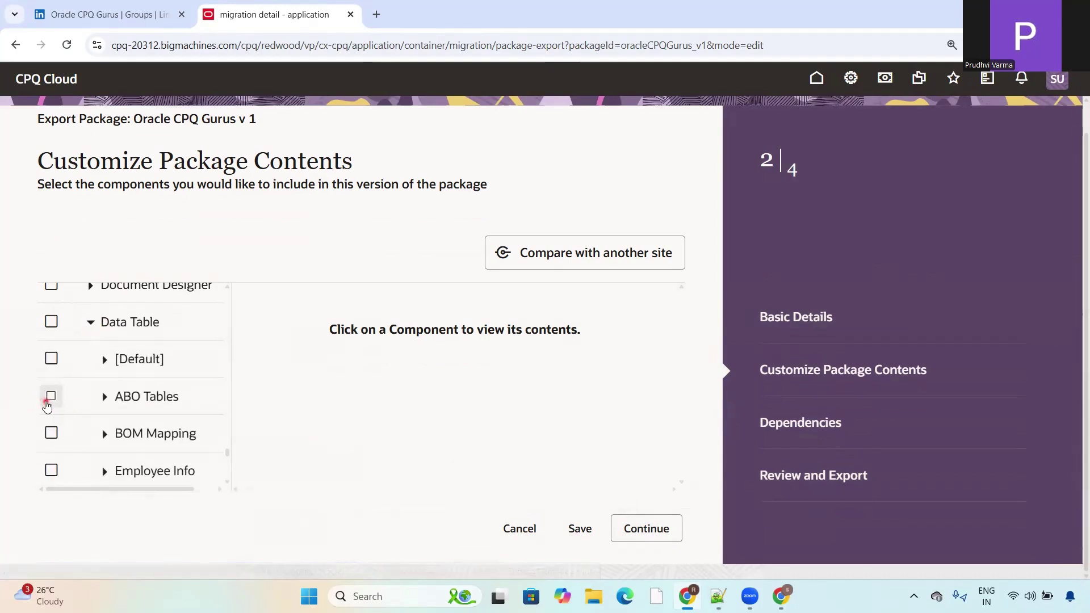
click(49, 399)
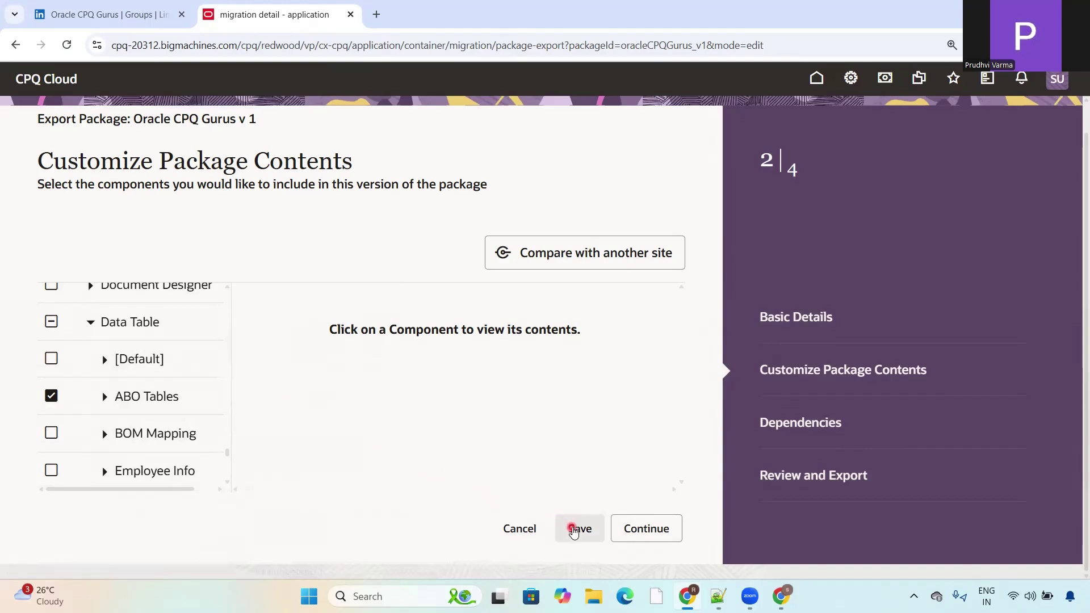
click(574, 530)
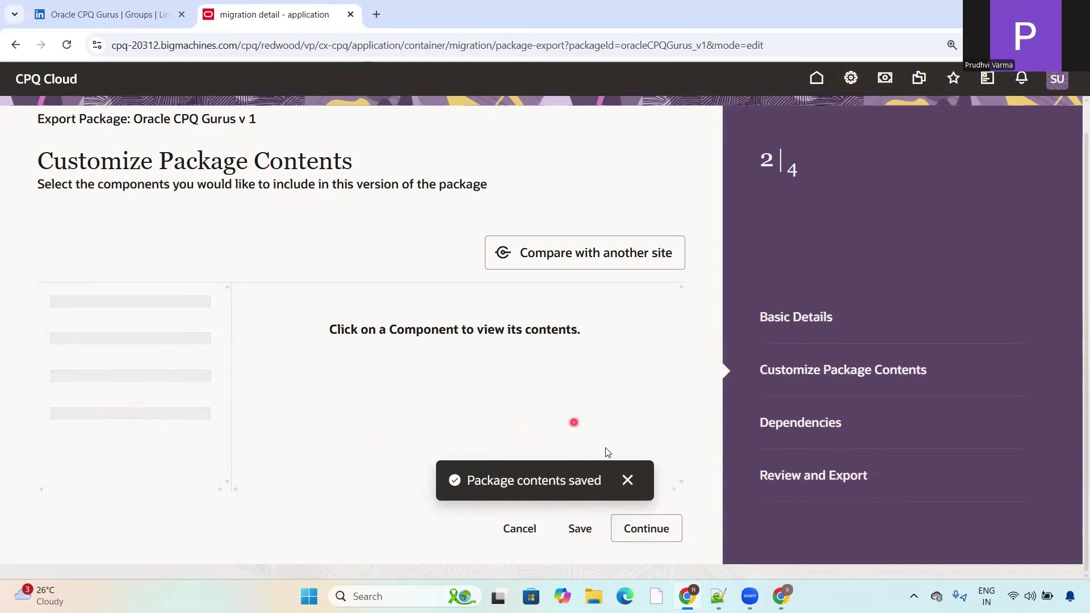
click(631, 488)
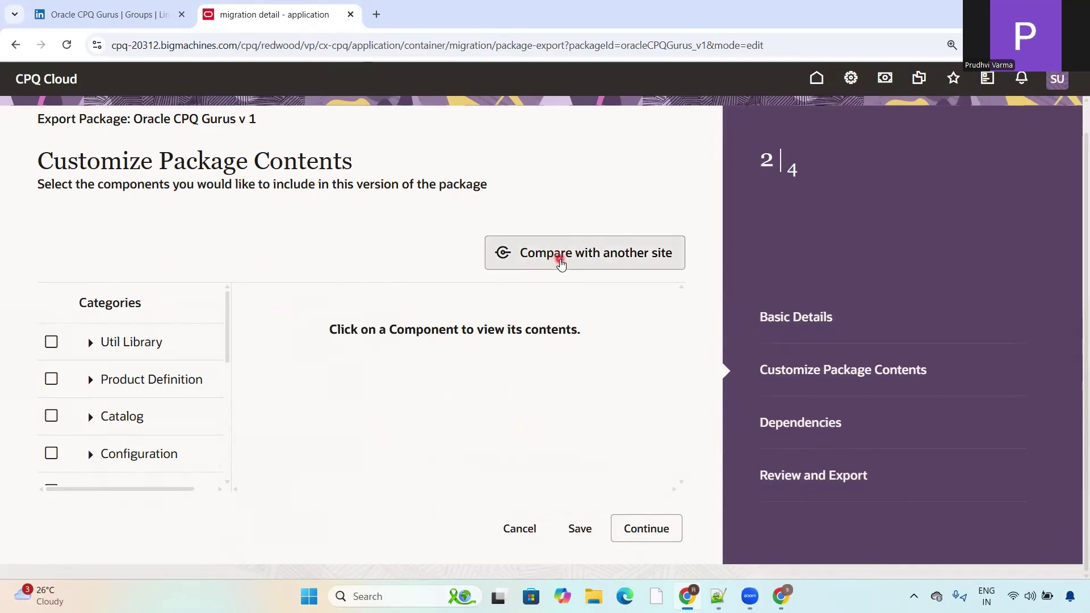
click(561, 263)
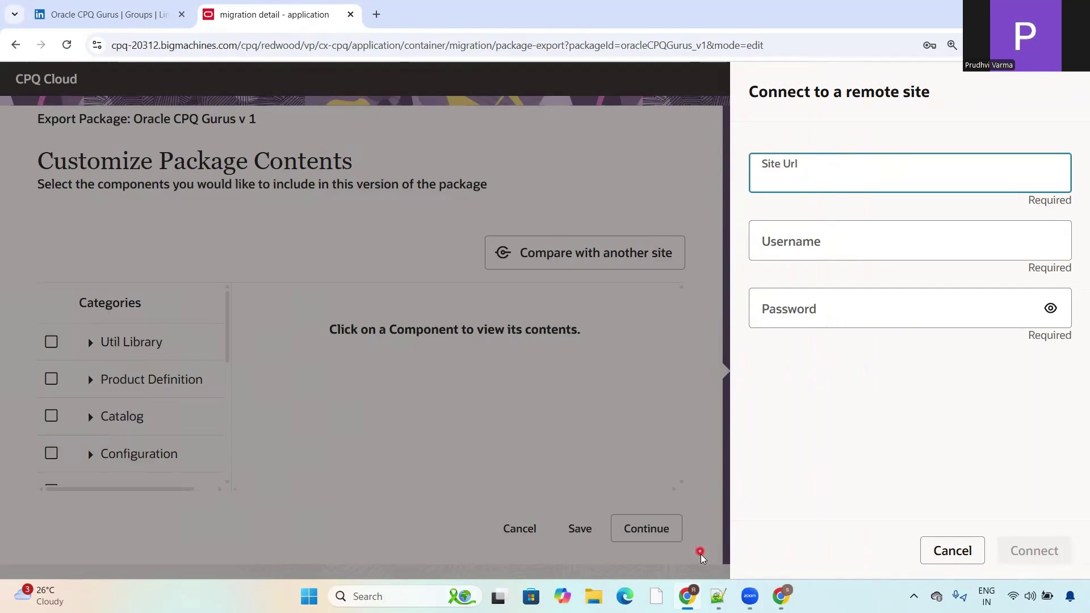
click(718, 595)
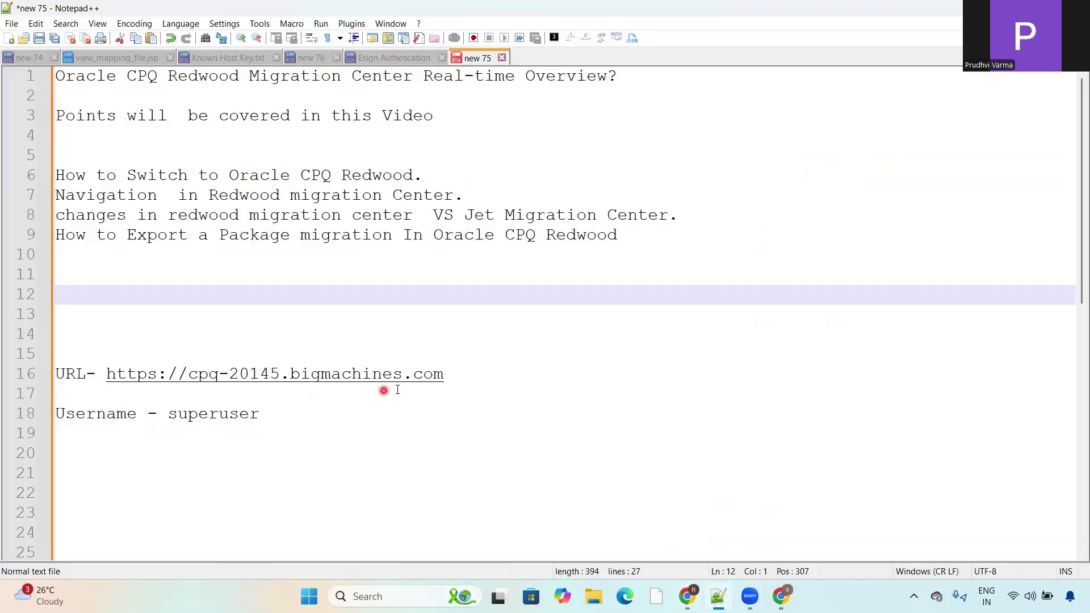
click(452, 373)
drag(453, 374, 106, 375)
key(ctrl+c)
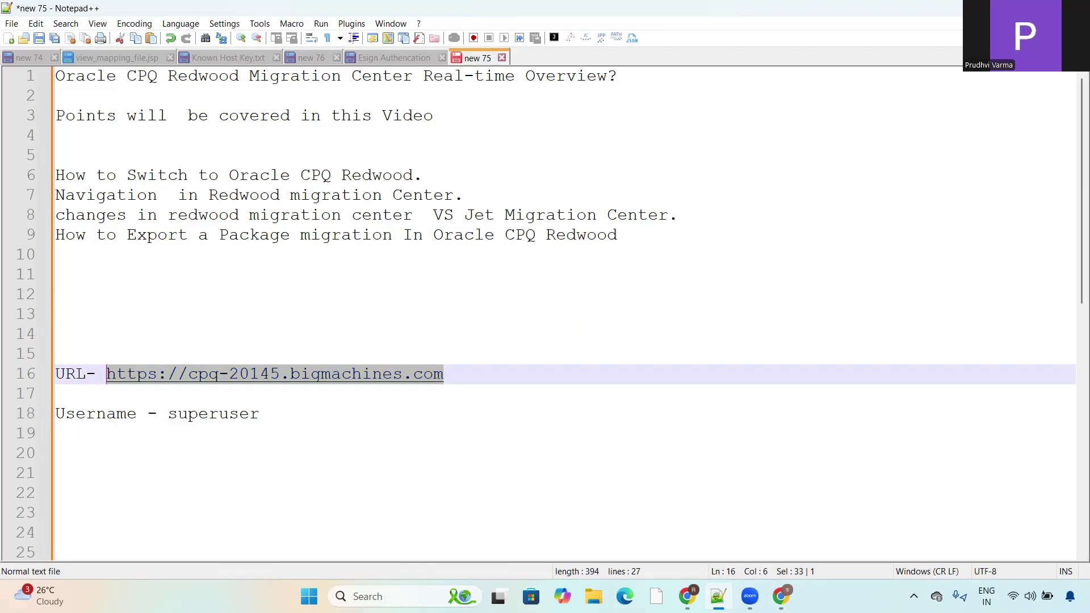
key(alt+Tab)
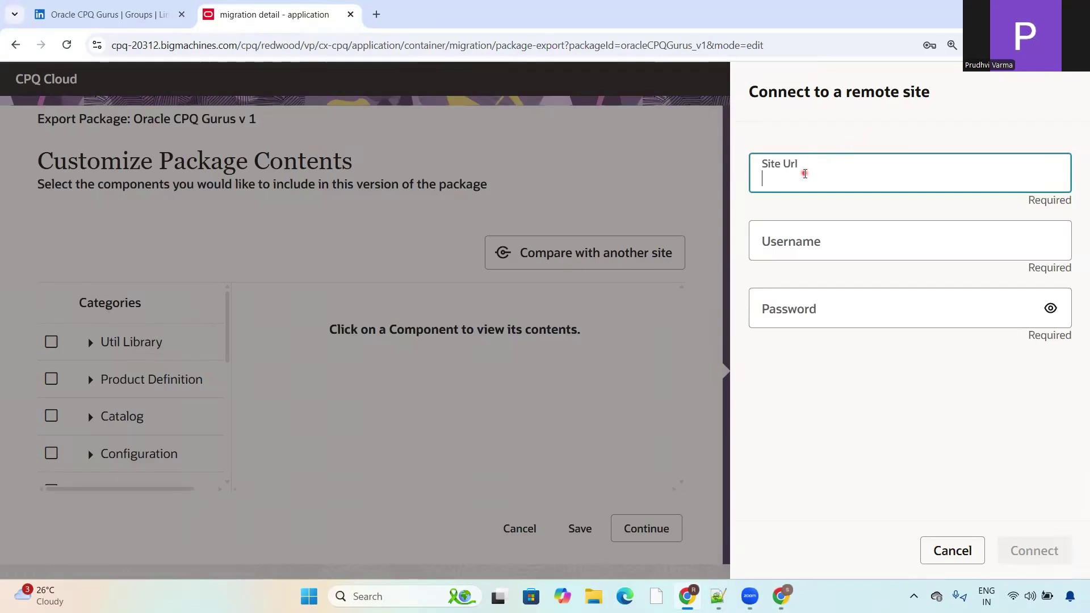
key(ctrl+v)
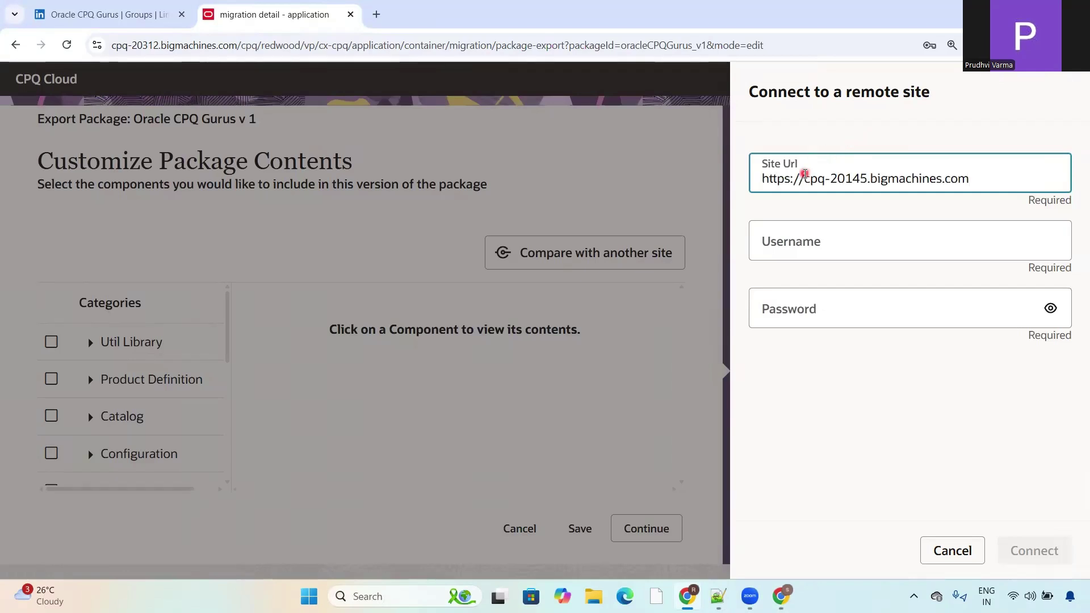
Enter the username superuser from the Notepad++ notes and the account password, and connect to the remote site
click(840, 248)
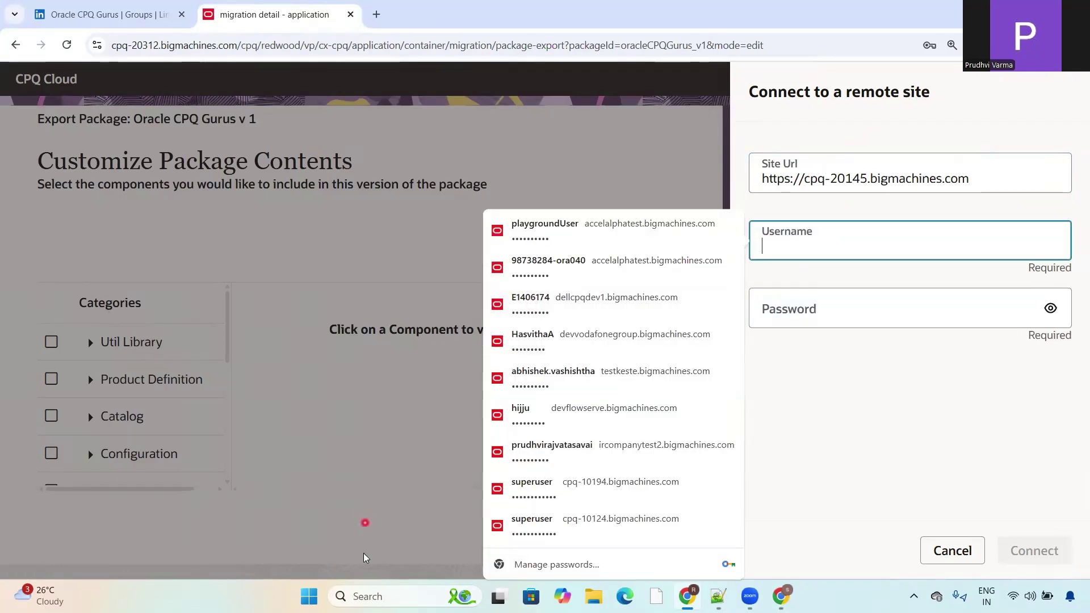
click(847, 516)
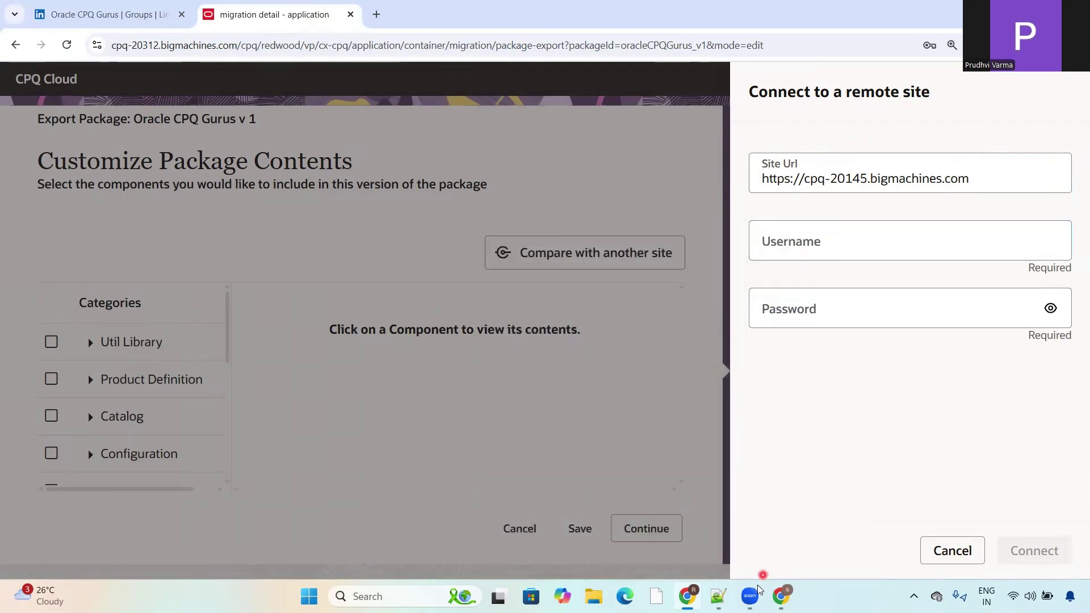
click(719, 596)
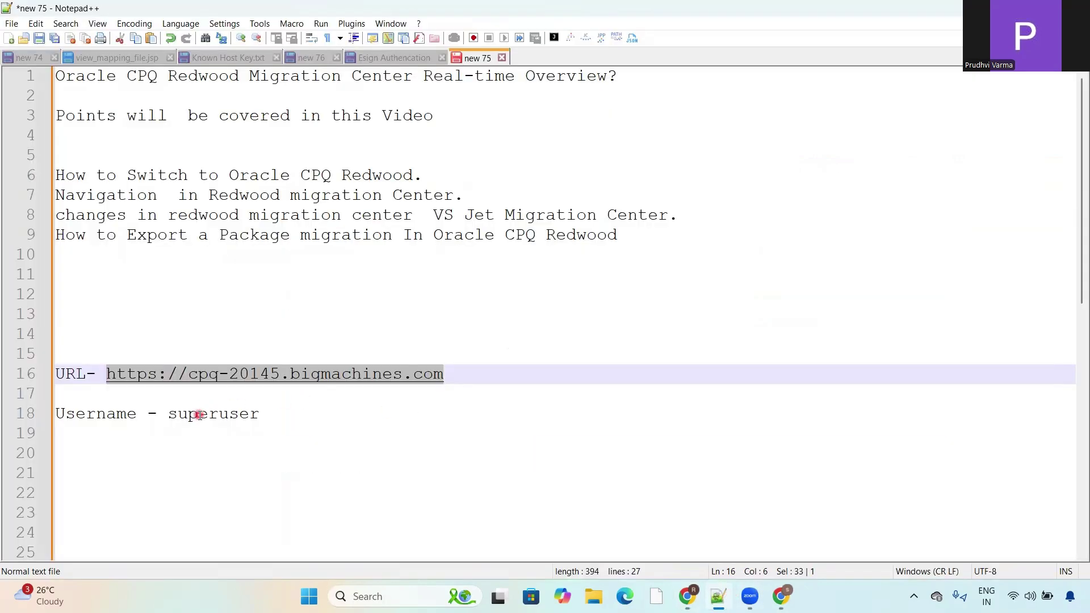
double_click(199, 415)
key(ctrl+c)
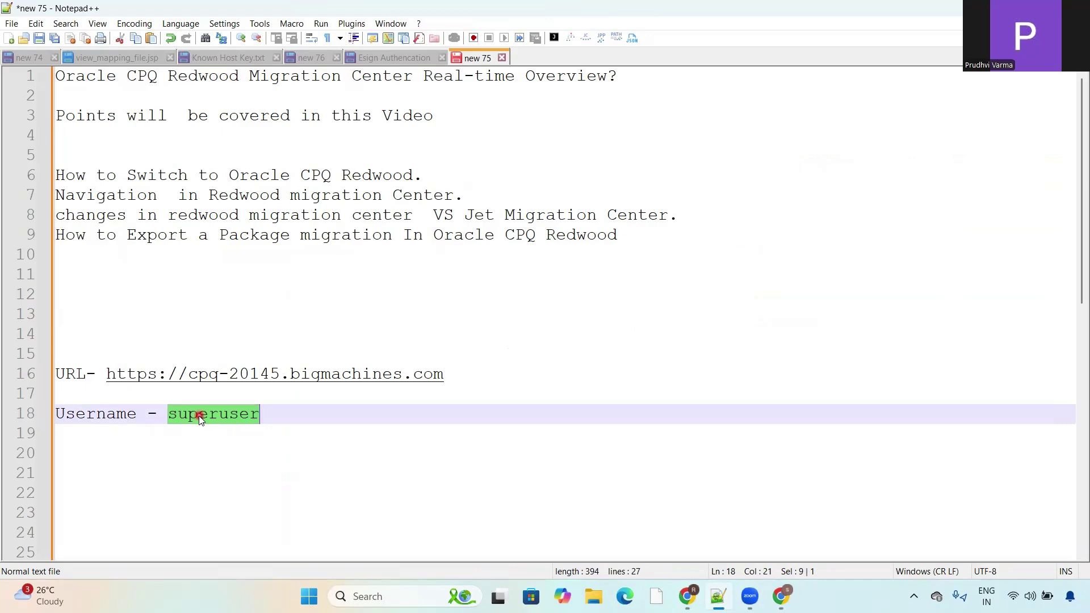
key(alt+Tab)
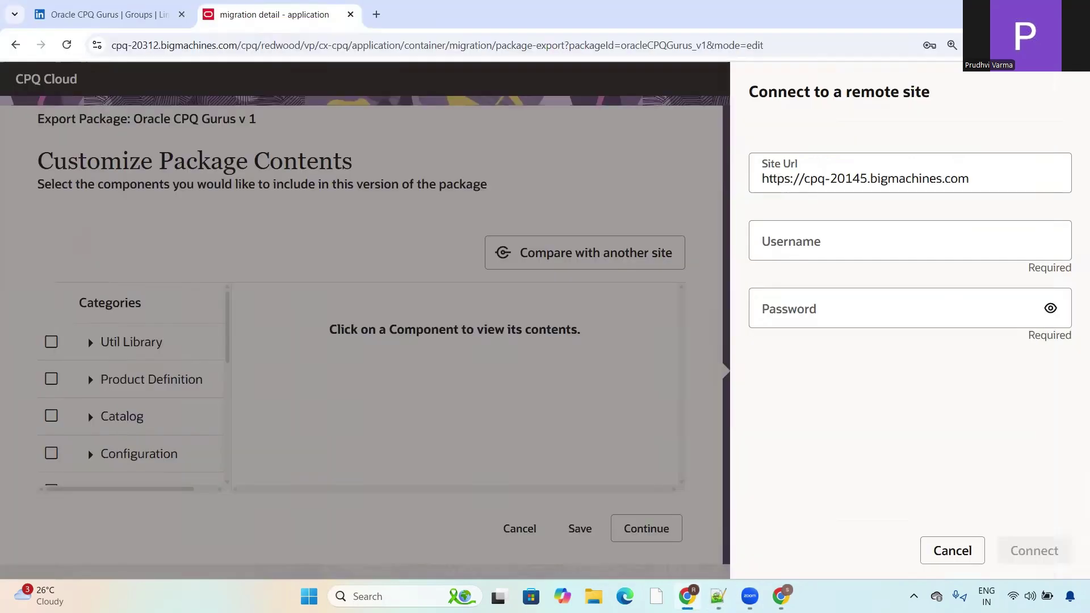
click(793, 250)
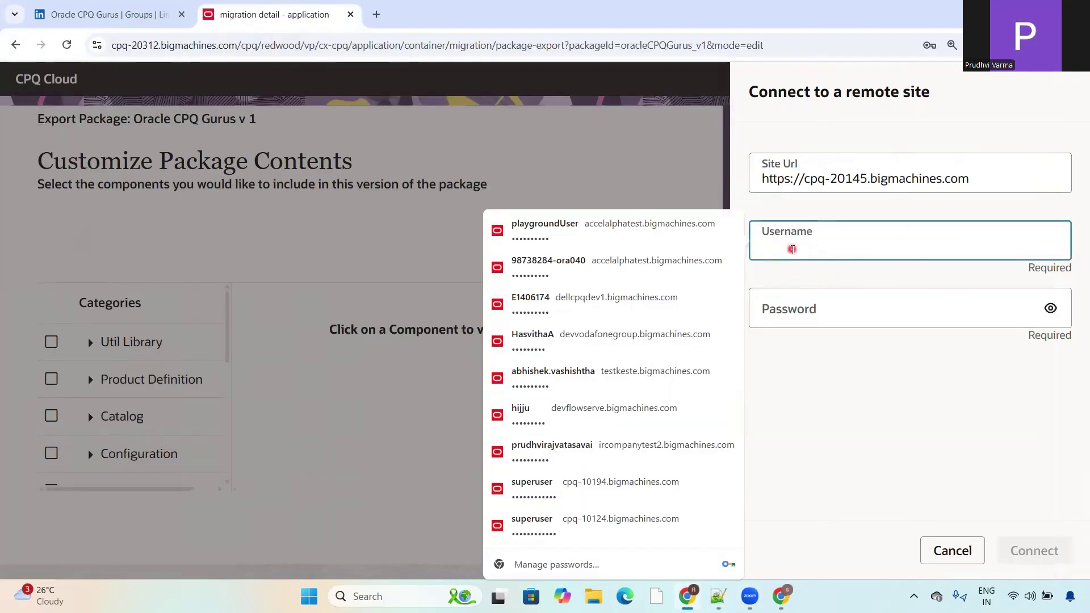
key(ctrl+v)
click(594, 411)
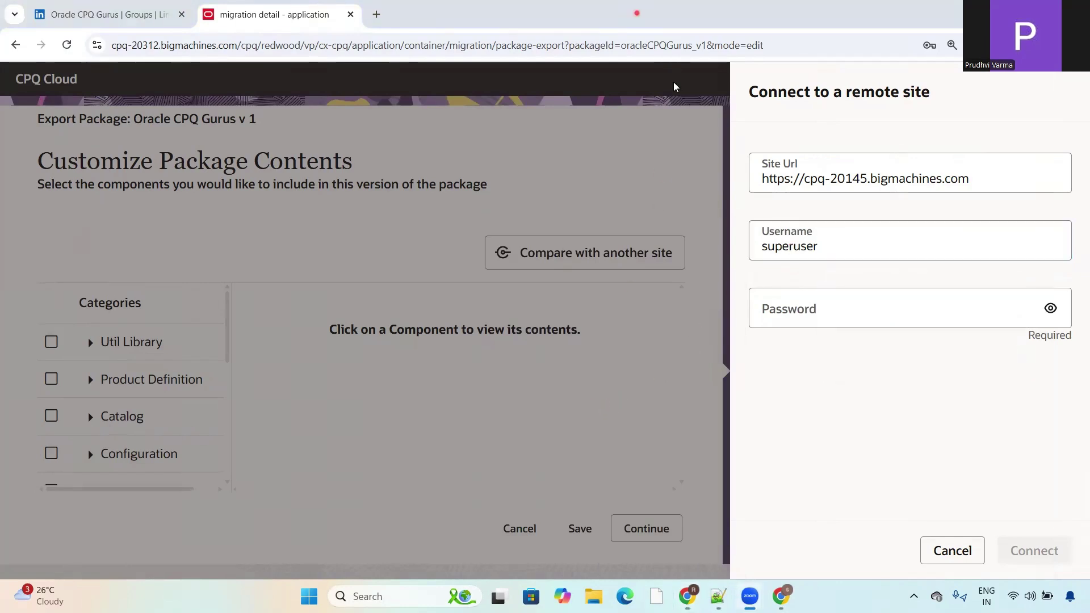
click(787, 308)
click(1029, 547)
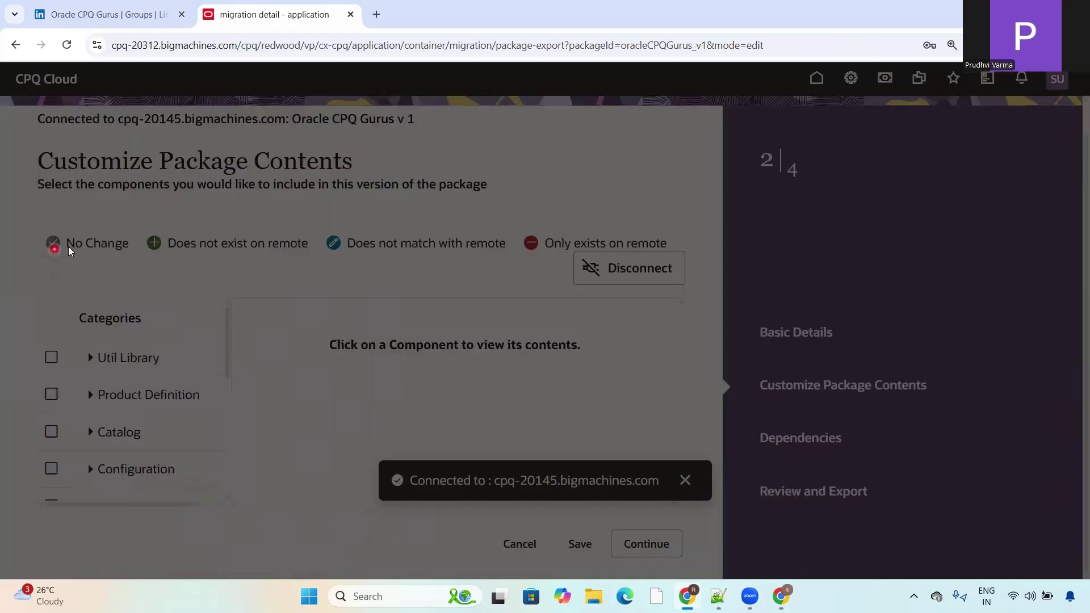
Examine the comparison status of the Util Library components against the remote site
click(663, 244)
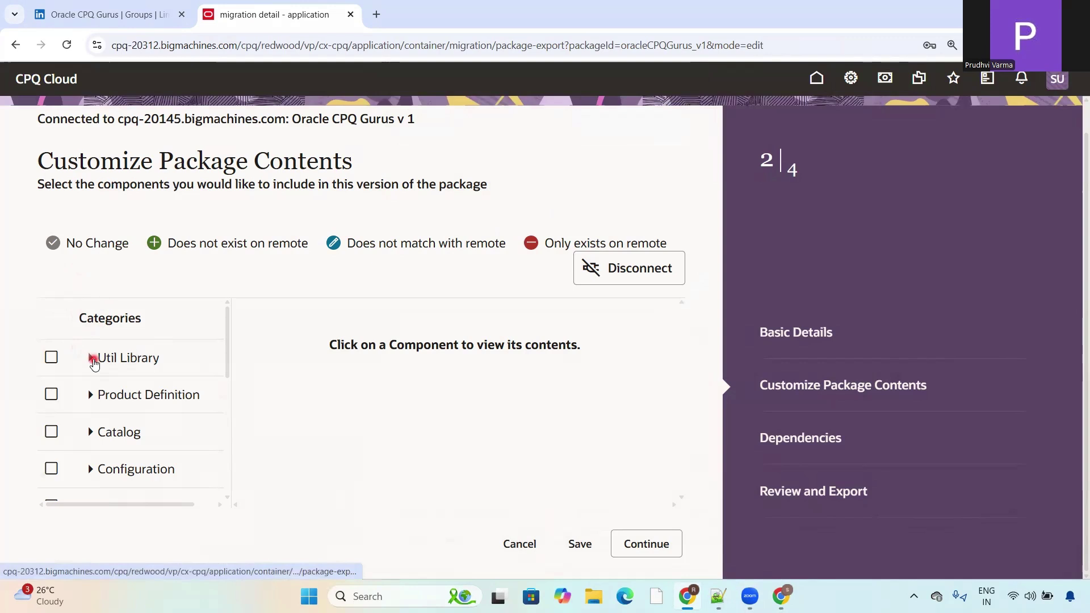
click(92, 359)
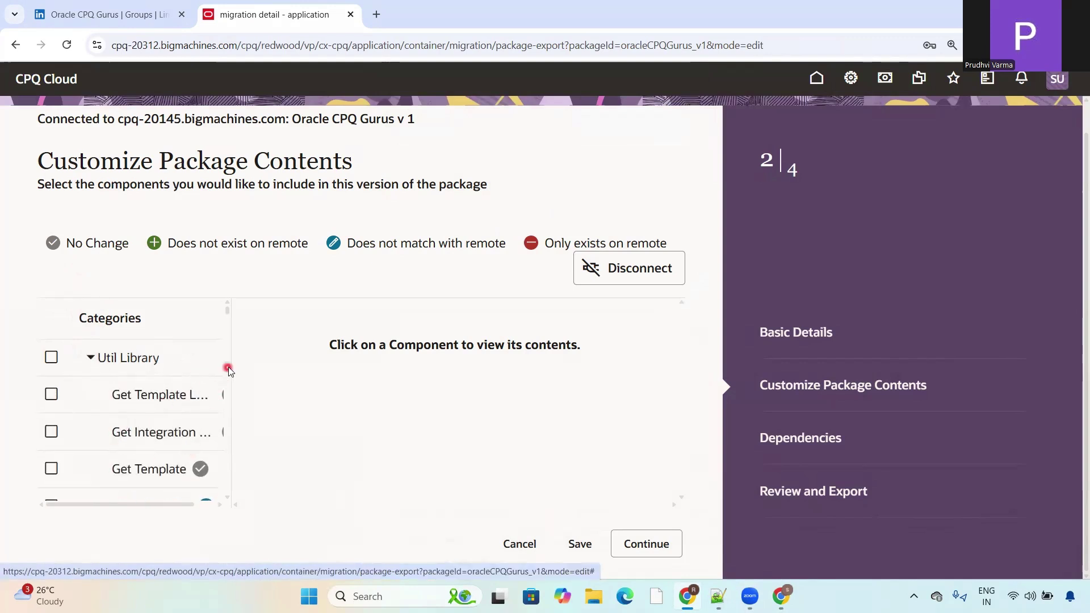
drag(228, 316, 229, 314)
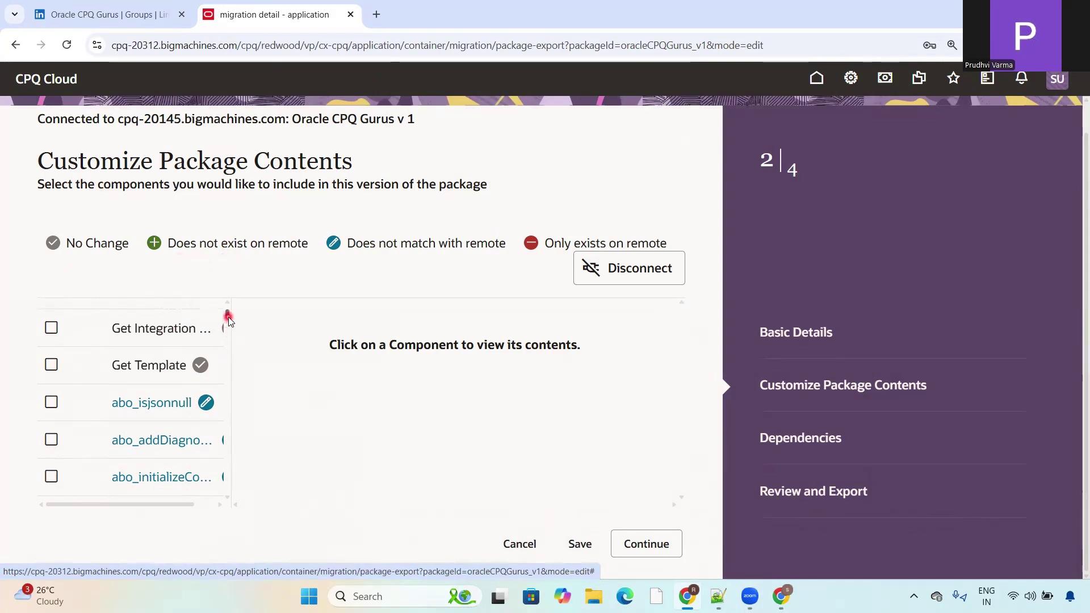
drag(228, 317, 231, 347)
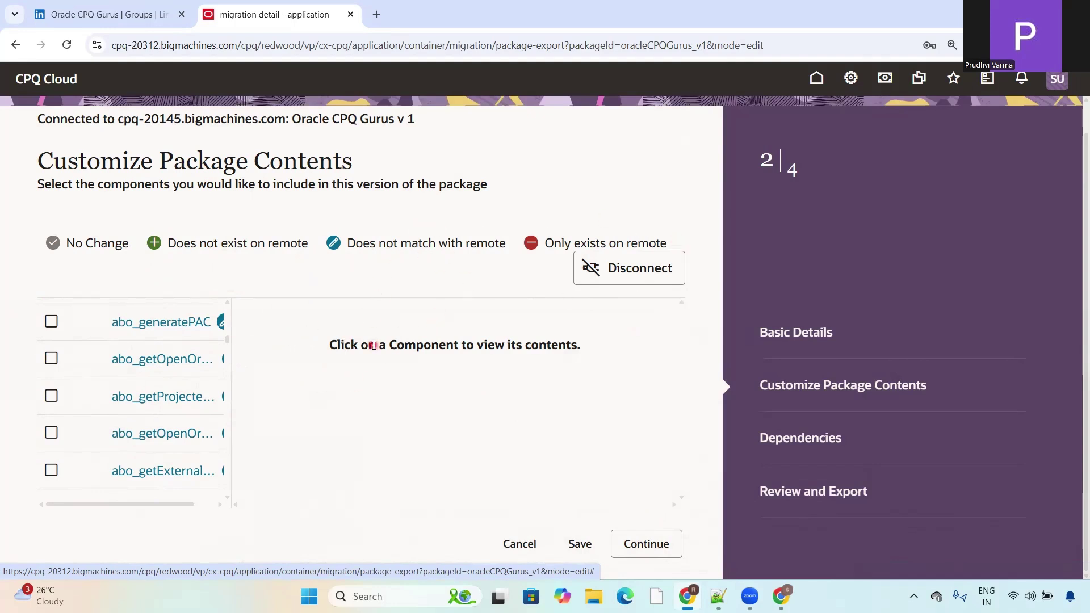
Disconnect from the remote site and continue past the dependencies to the package's Review and Export stage
click(656, 264)
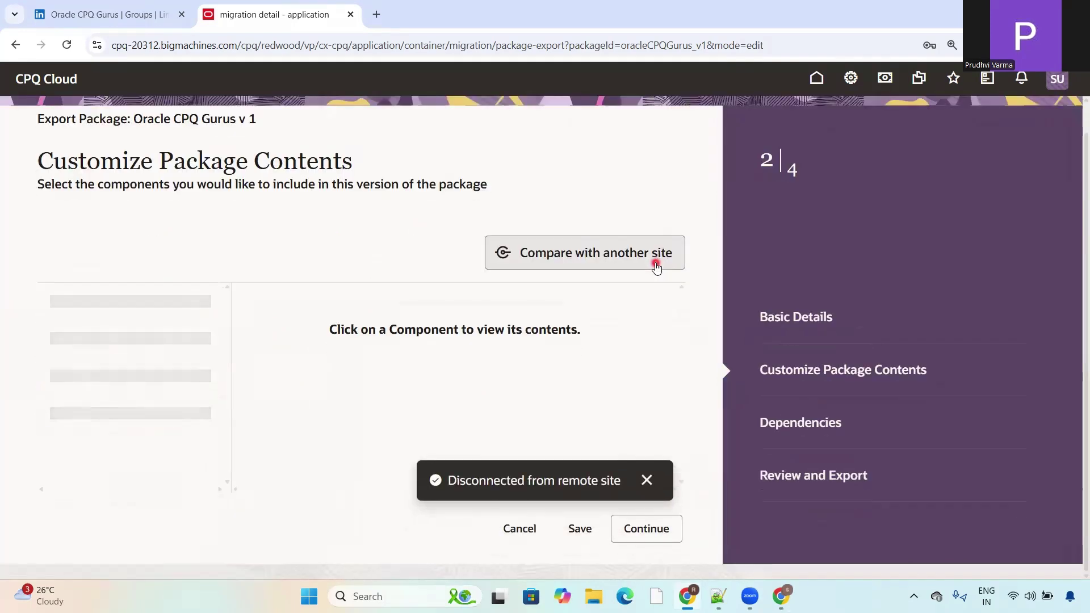
click(642, 538)
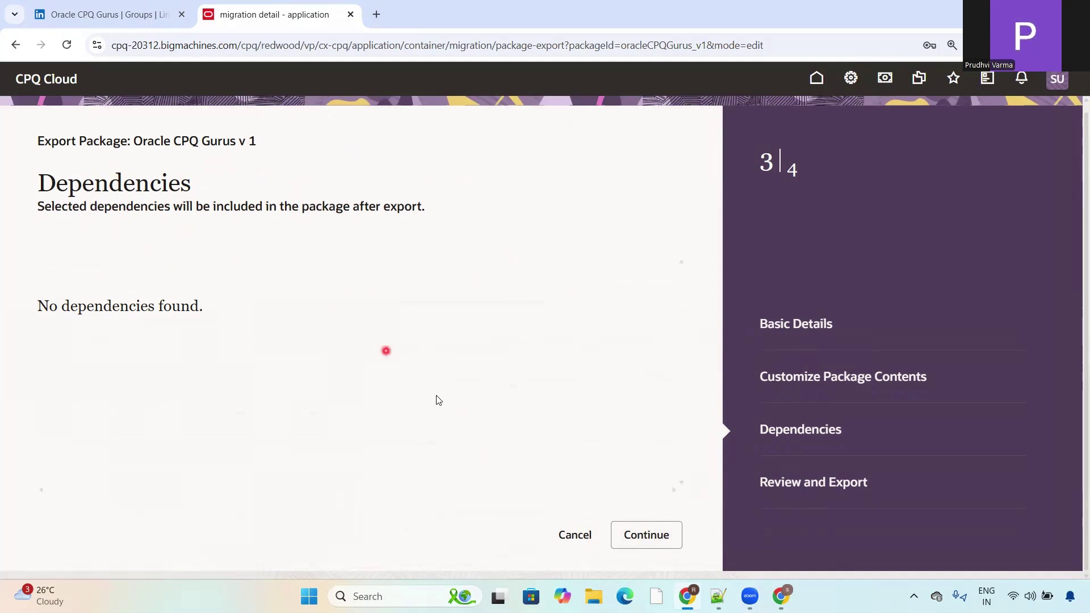
click(663, 538)
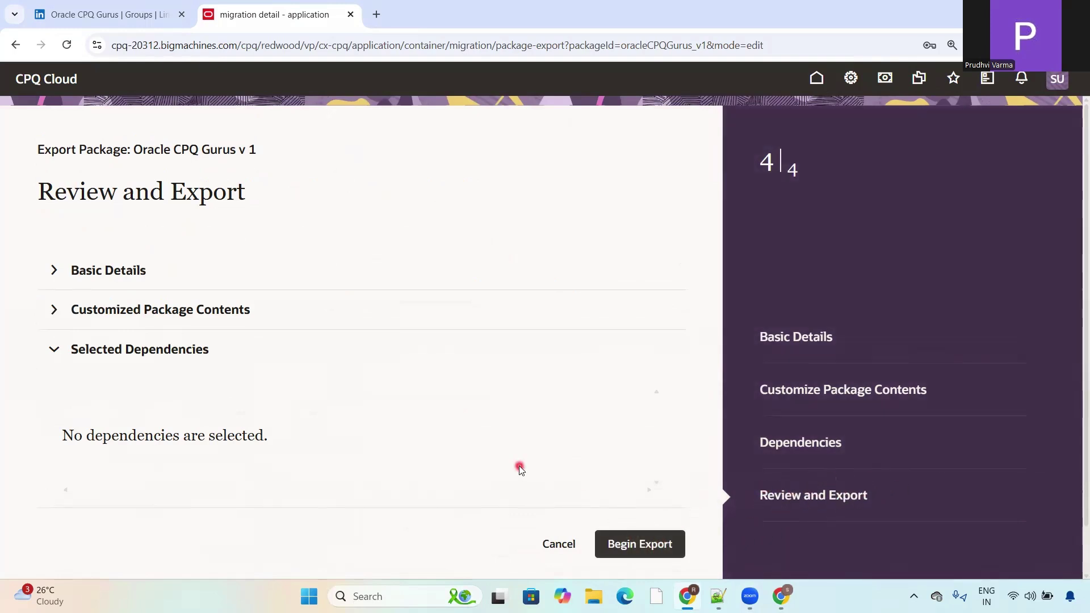
Review the package's basic details, its customized contents down to the ABO Tables folder, and its selected dependencies
click(55, 271)
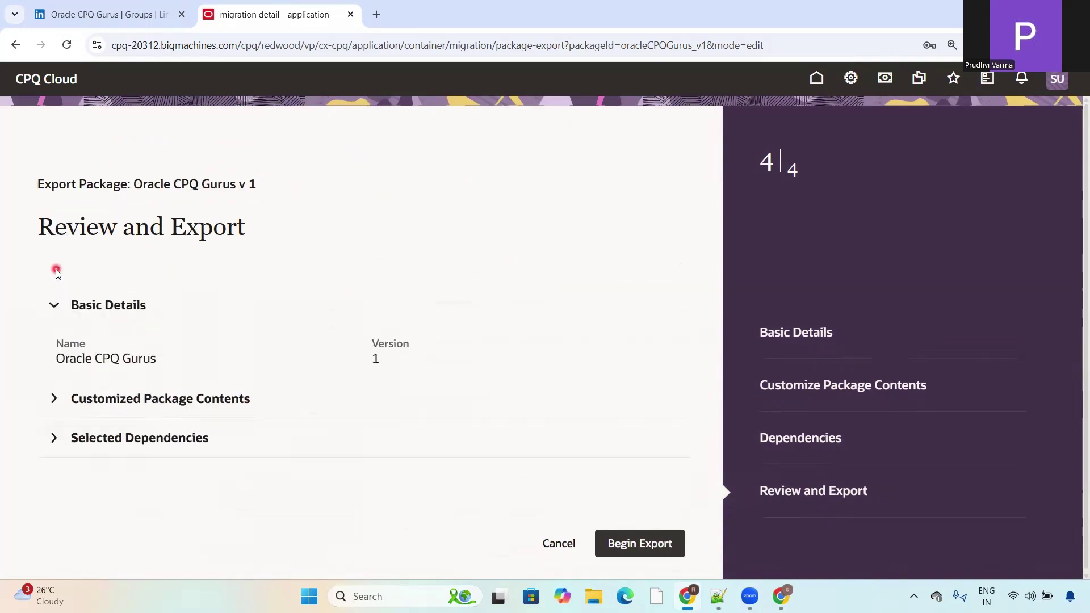
click(56, 309)
click(55, 343)
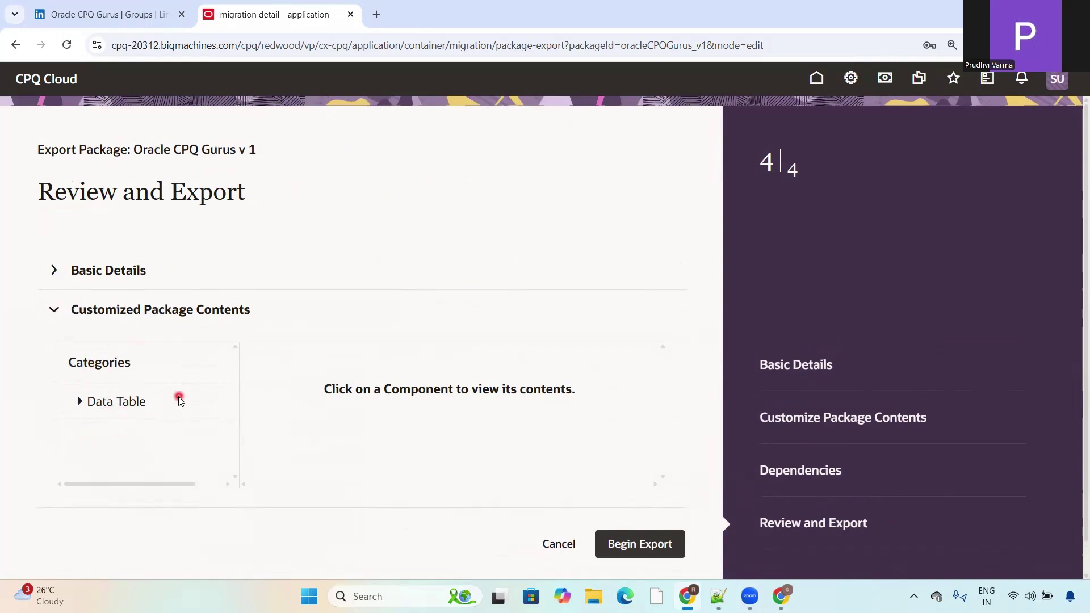
click(82, 405)
click(92, 438)
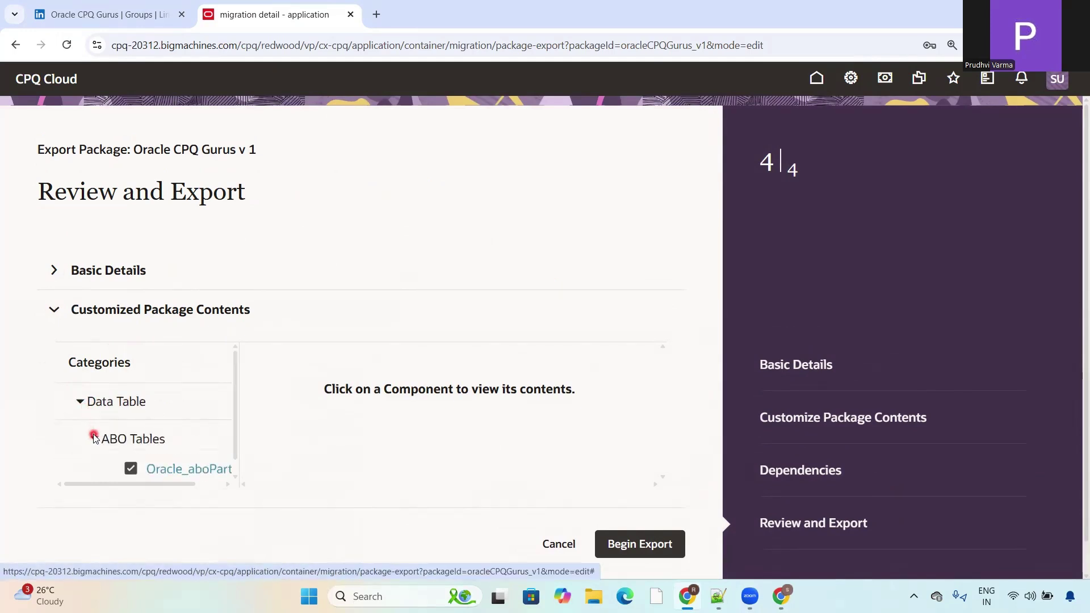
scroll(236, 388, down, 1)
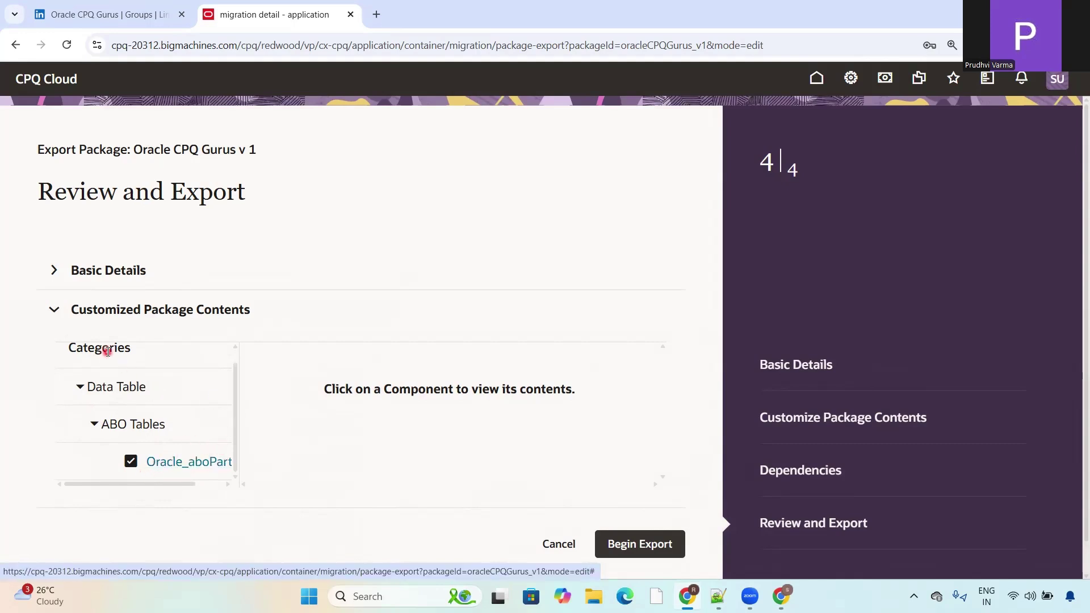
click(54, 311)
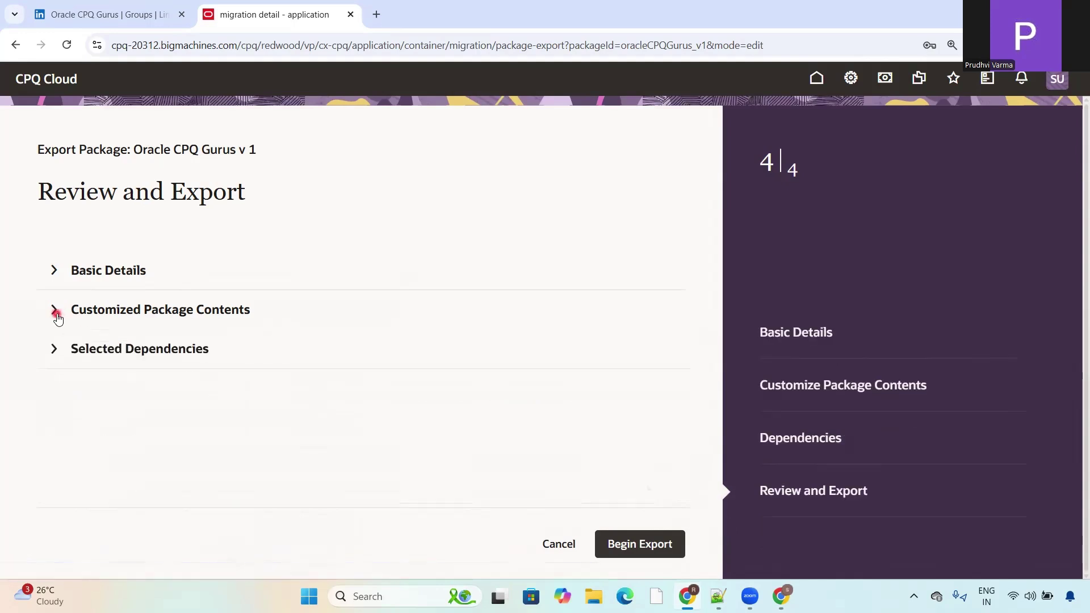
click(55, 350)
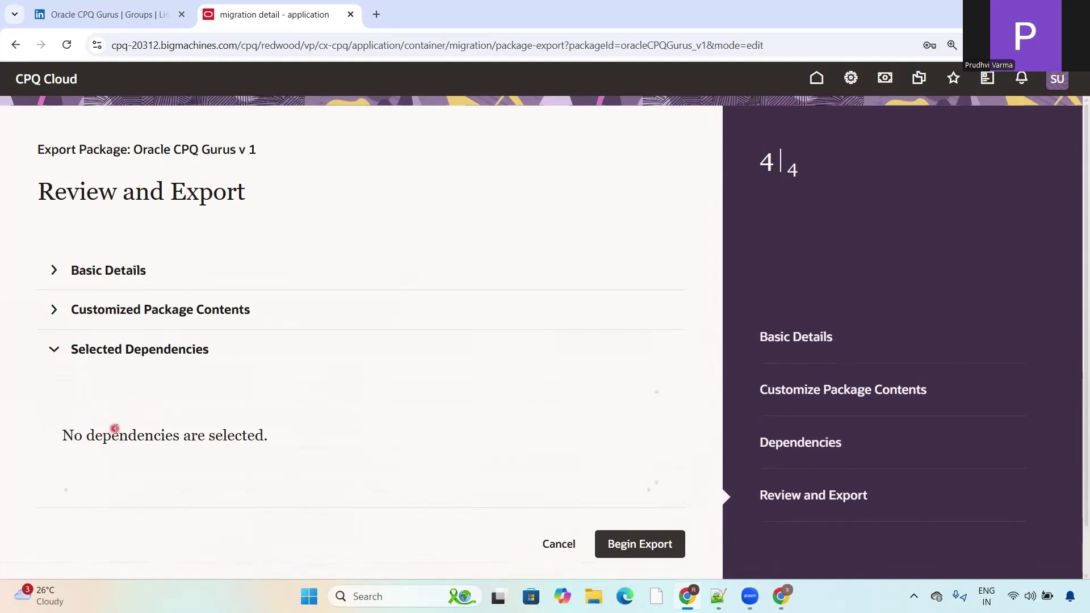
click(55, 350)
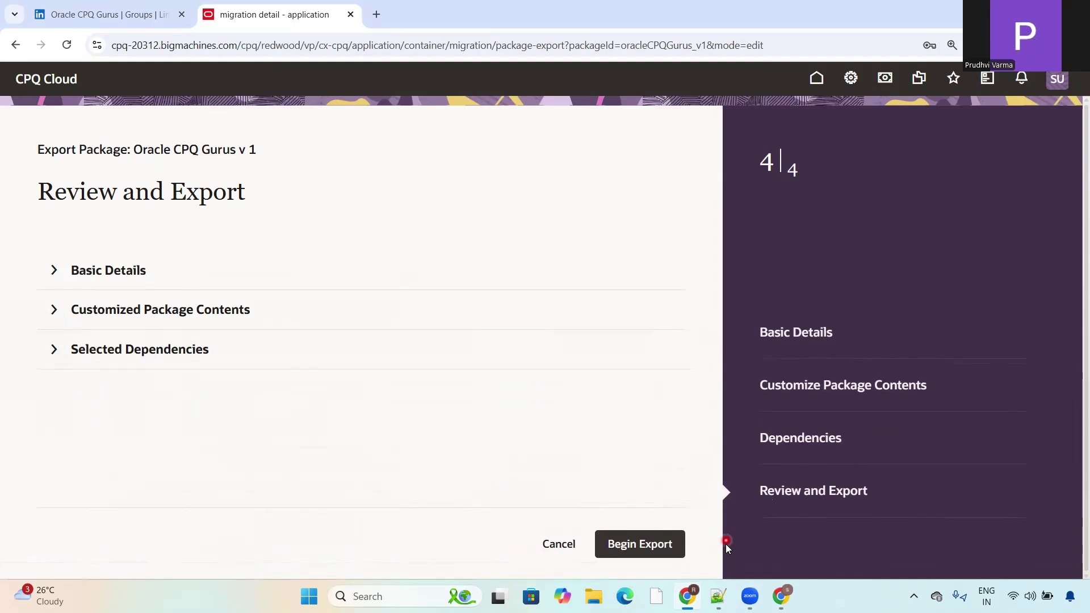
Export the Oracle CPQ Gurus package, refreshing the Migration Center activities, and download the exported package
click(661, 545)
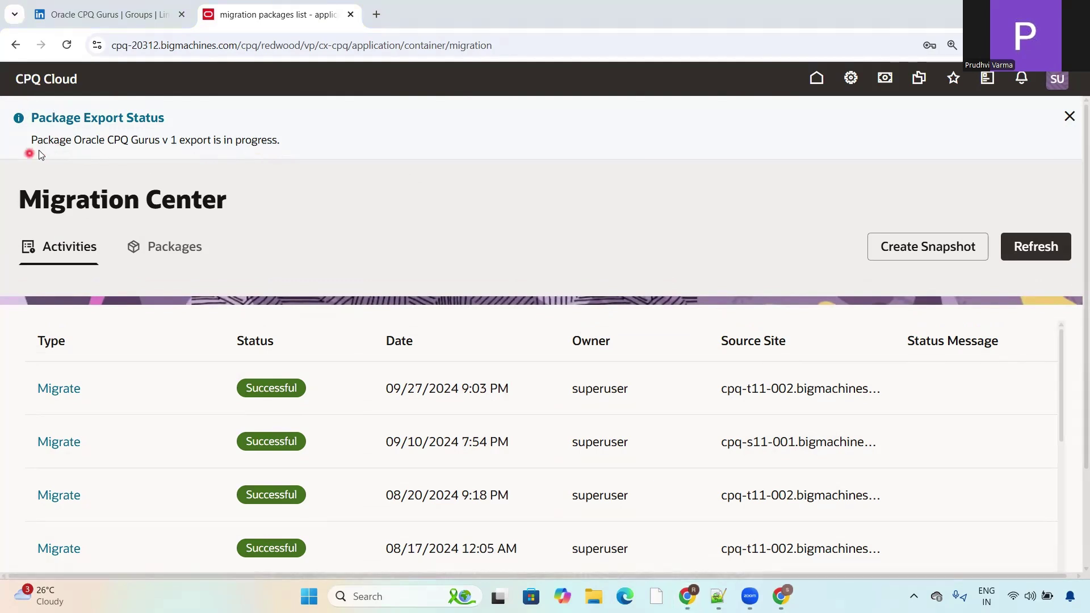
click(1037, 255)
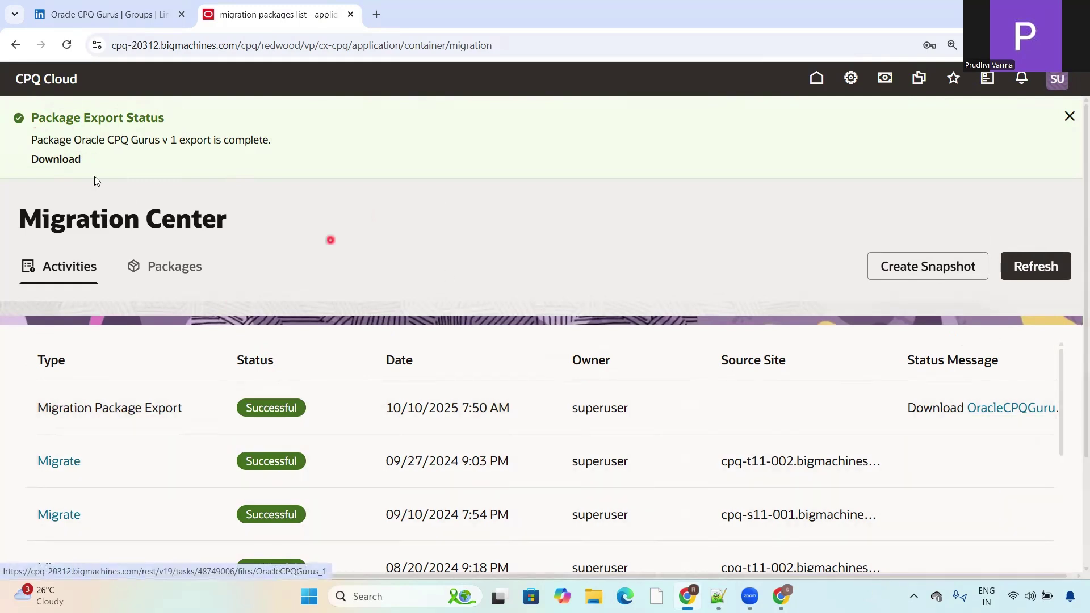
click(55, 159)
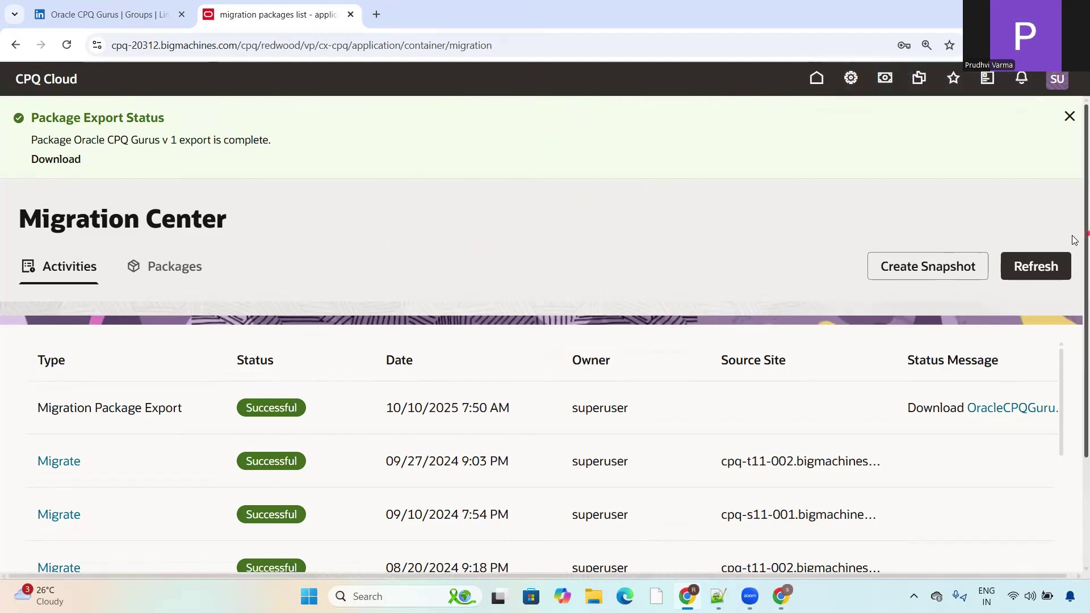
scroll(1072, 234, down, 3)
scroll(1072, 391, up, 2)
scroll(1075, 236, up, 1)
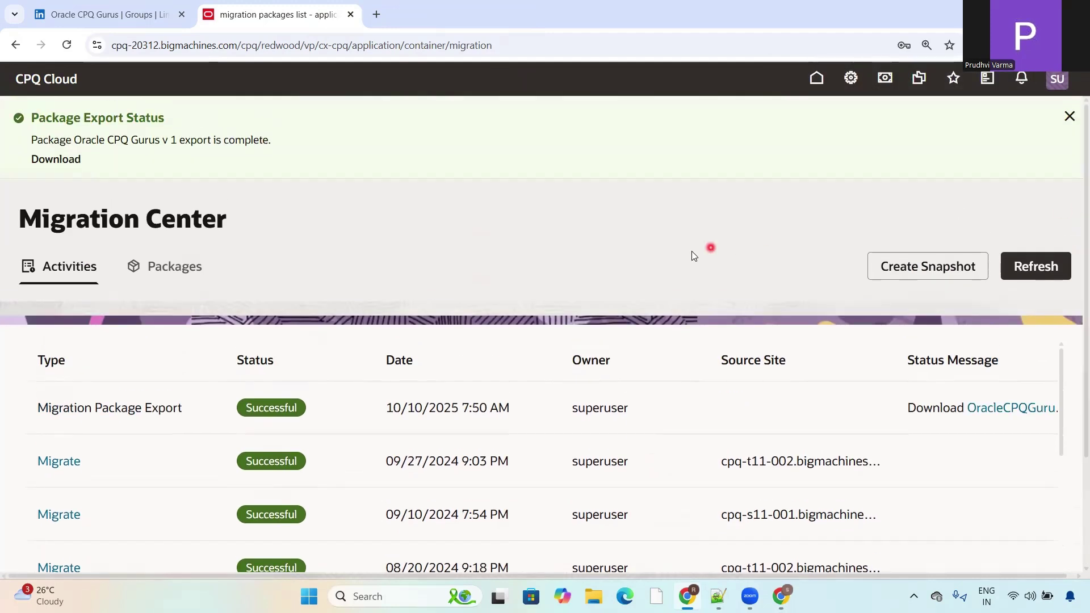